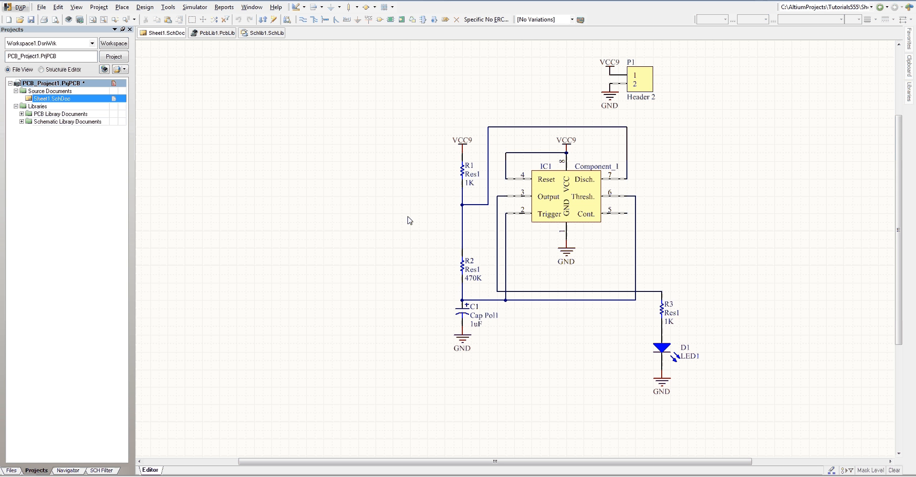
Quietly annotate the schematic designators across PCB_Project1
left_click(168, 7)
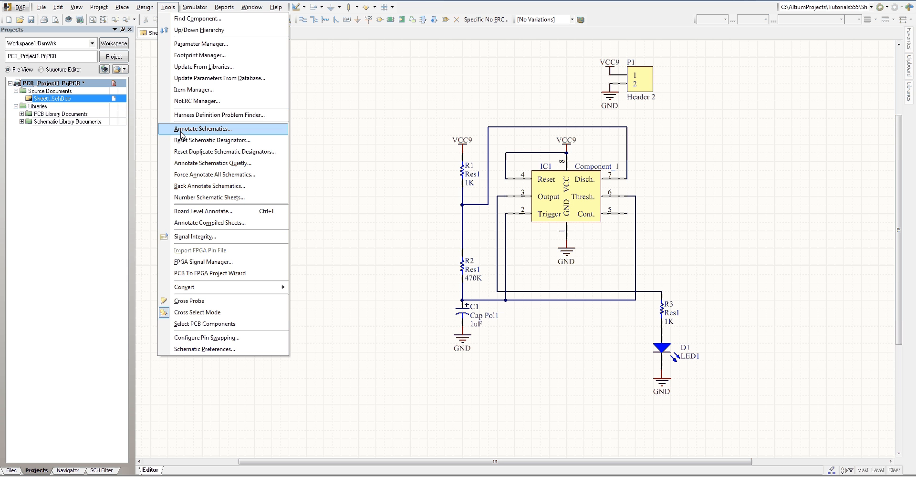
left_click(193, 164)
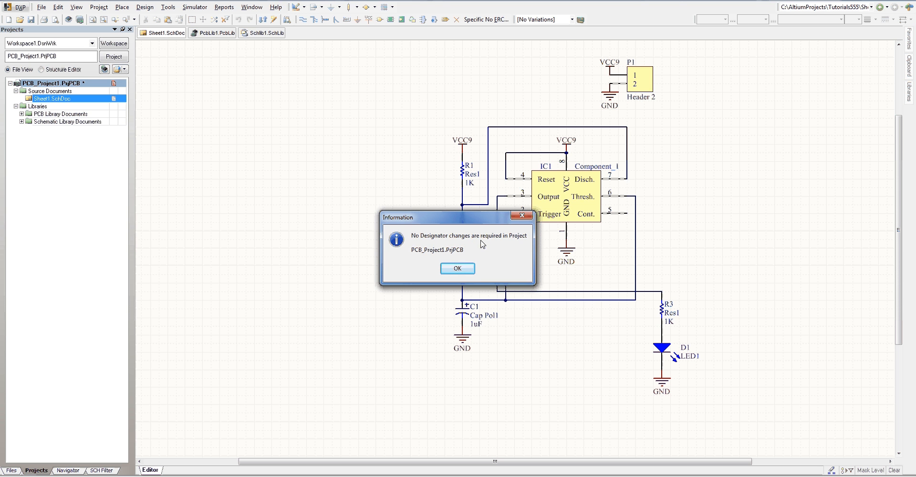
left_click(457, 269)
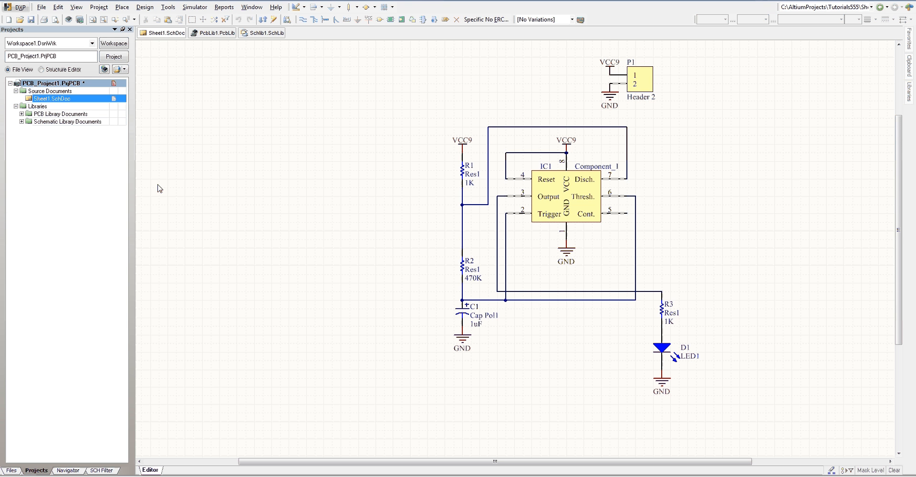
Add a new PCB document to PCB_Project1 and save it as PCB1 in the Tutorials555 folder, replacing the existing file
right_click(64, 84)
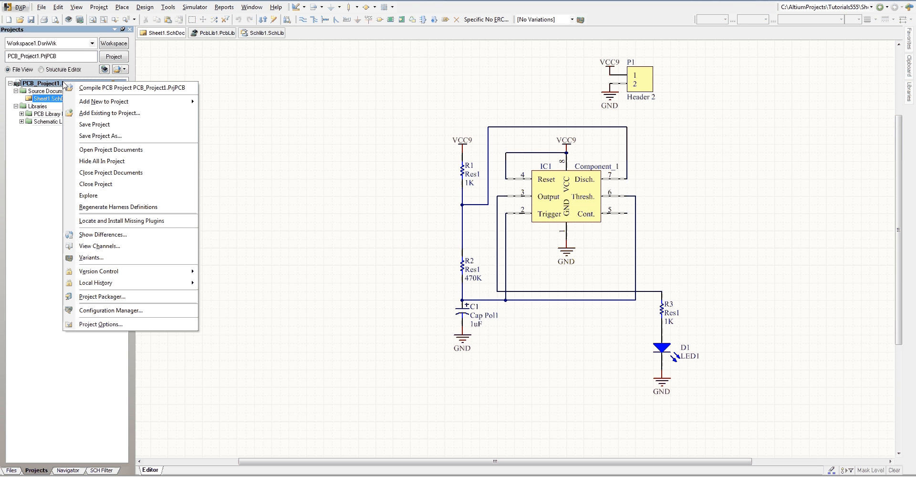
mouse_move(112, 105)
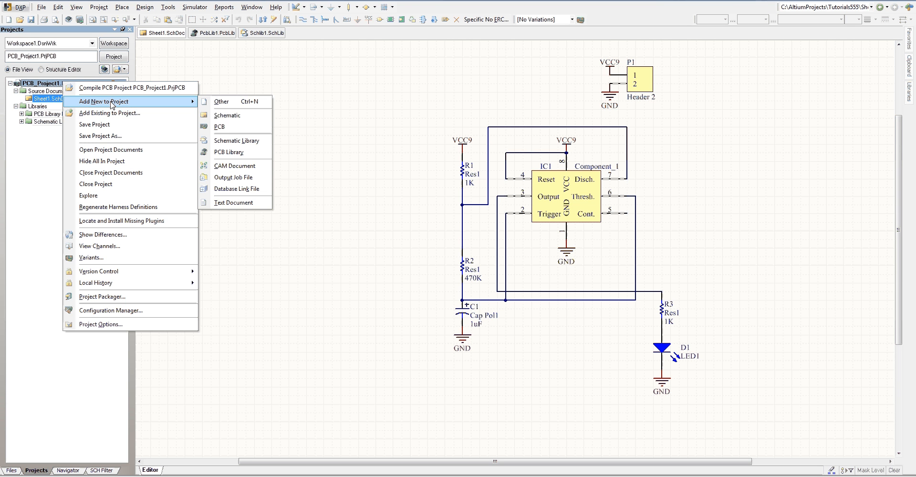
left_click(229, 128)
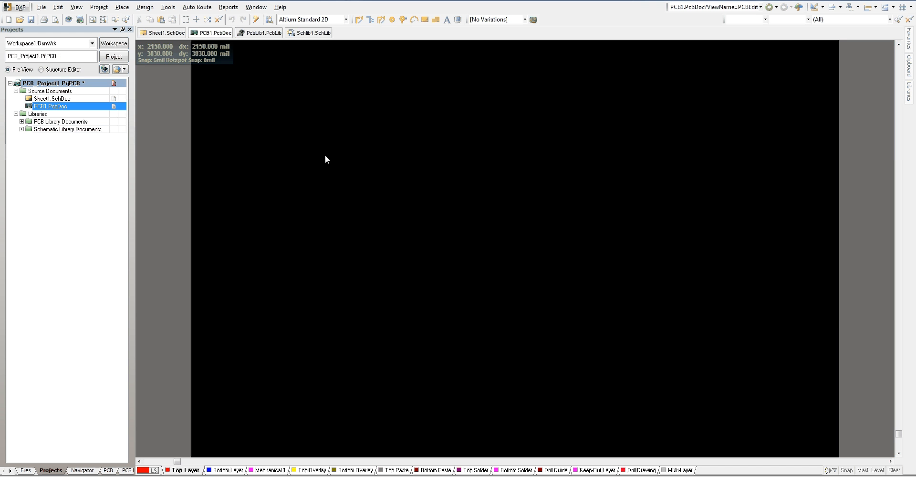
left_click(31, 20)
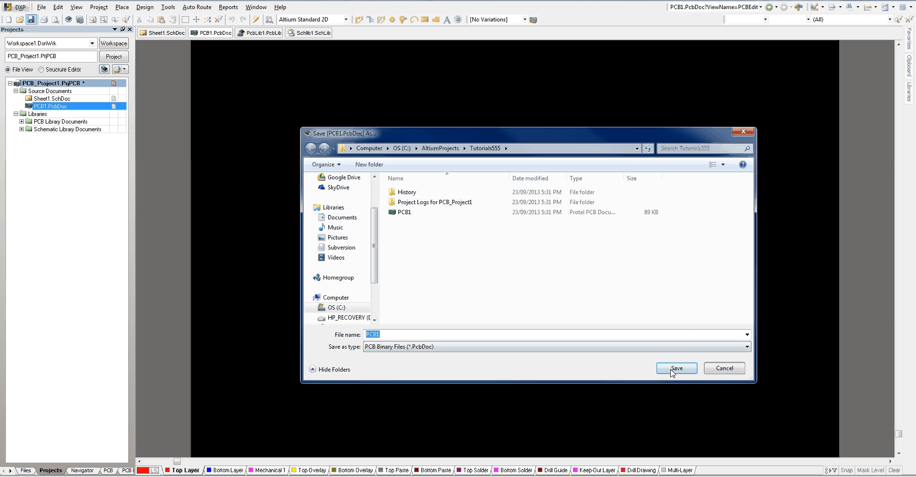
left_click(675, 368)
left_click(486, 246)
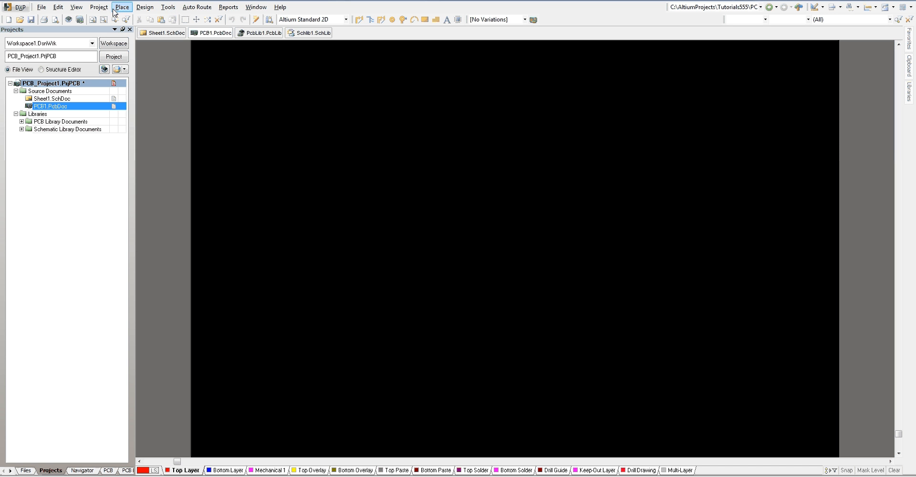
Import the schematic changes from PCB_Project1 into PCB1, validating and executing the engineering change order
left_click(144, 6)
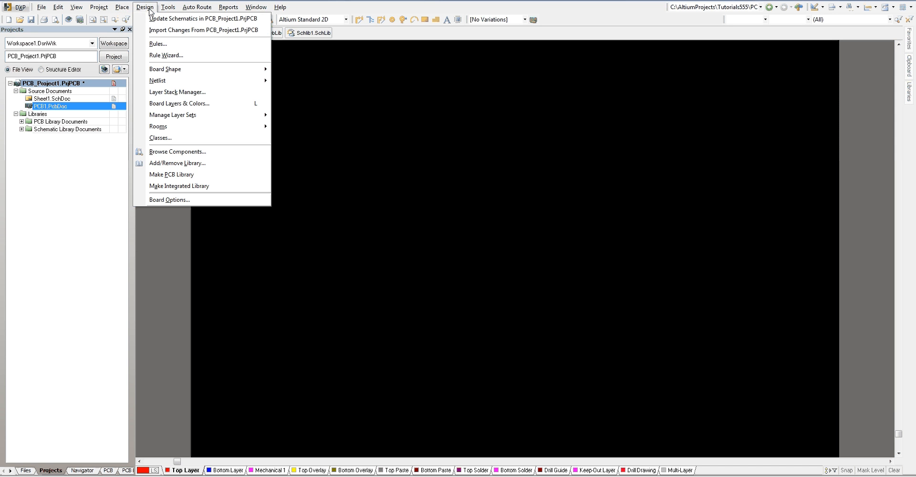
left_click(154, 32)
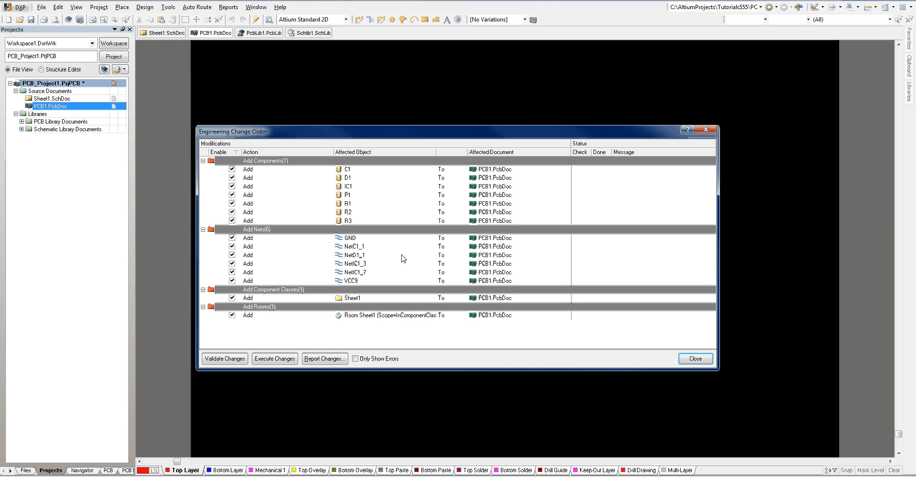
left_click(227, 358)
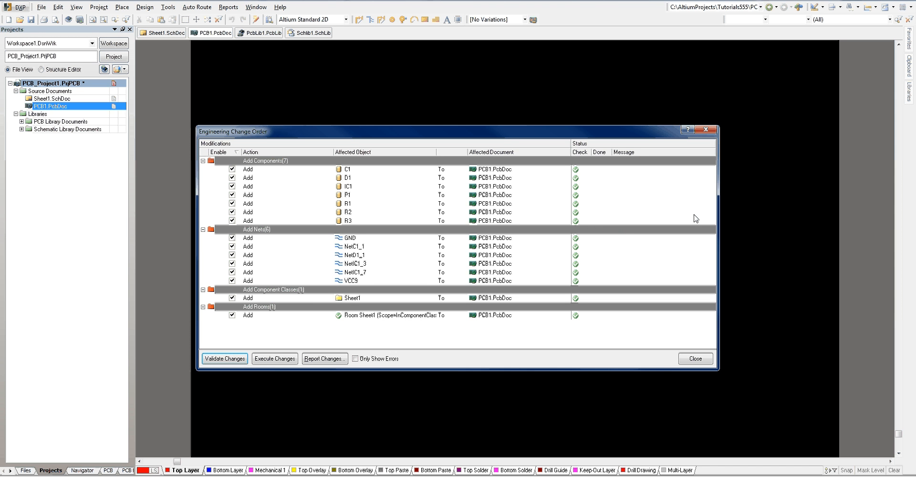
left_click(283, 361)
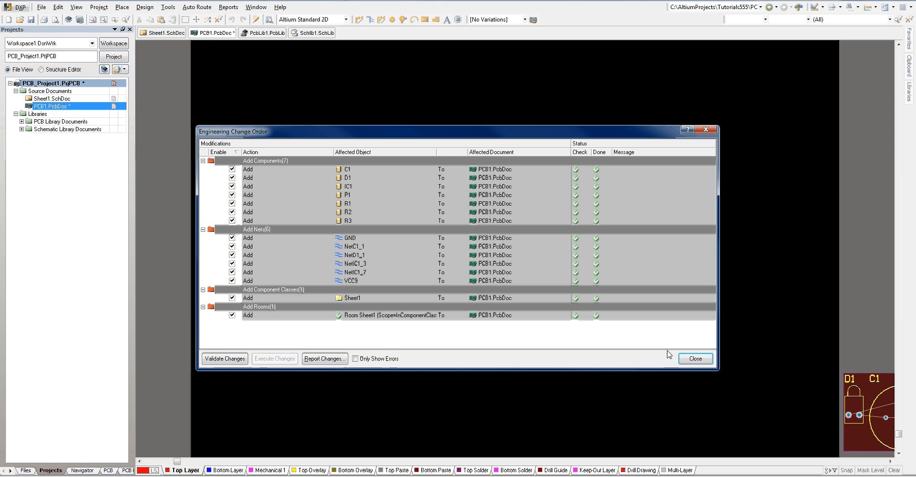
left_click(695, 358)
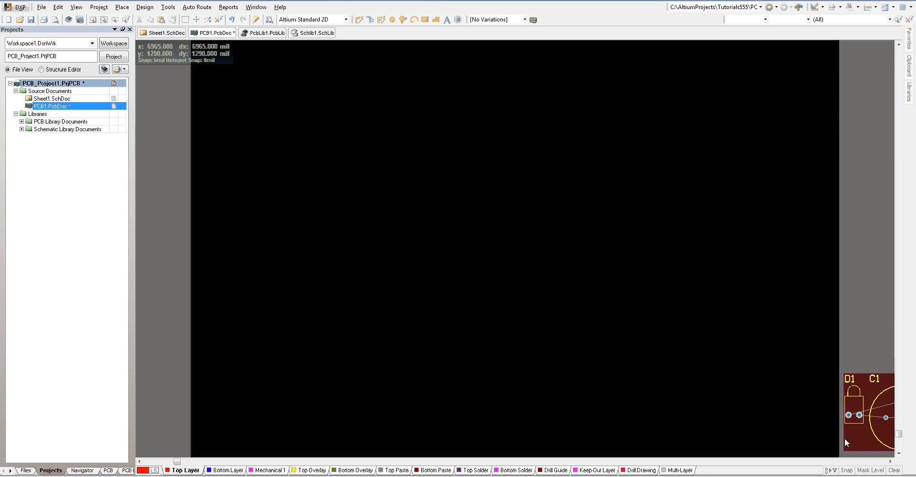
Move the Sheet1 room with its components onto the board area and resize it to about 1830 by 1440 mil
left_click_drag(856, 442, 347, 353)
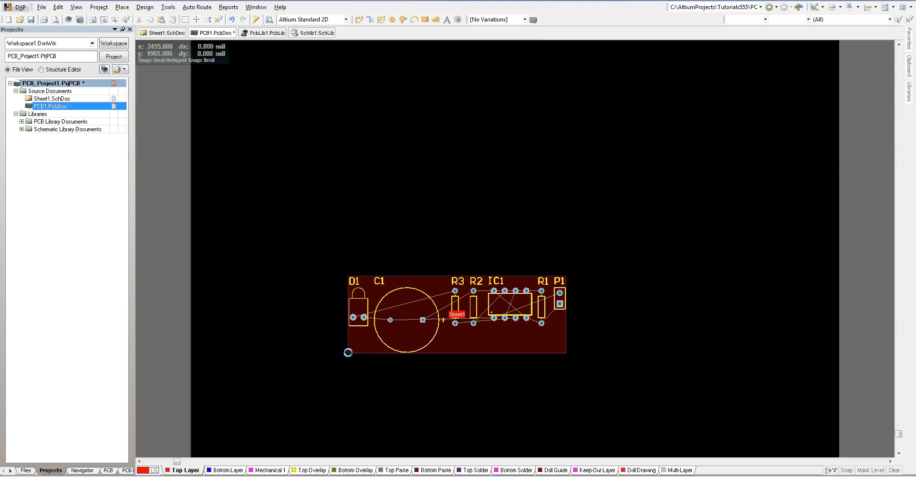
left_click(563, 335)
left_click_drag(566, 276, 545, 198)
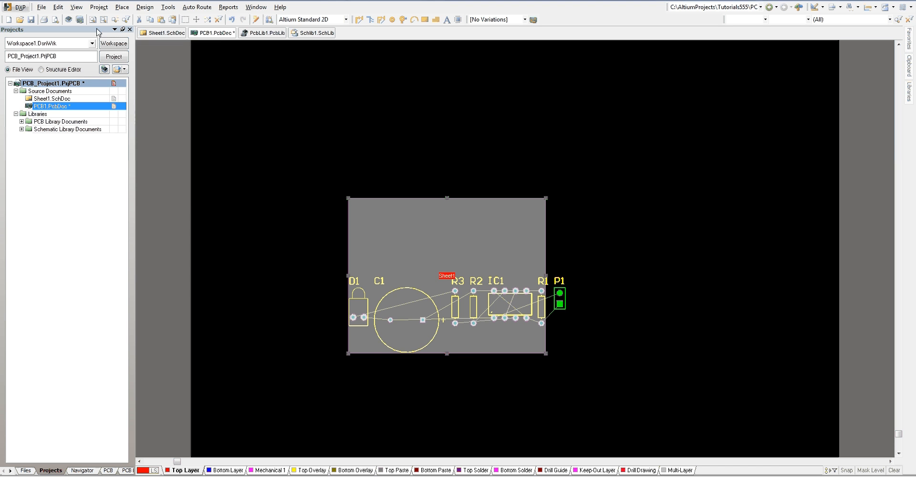
Redefine the board shape as a rectangle of about 1830 by 1440 mil following the corners of the Sheet1 room
left_click(135, 8)
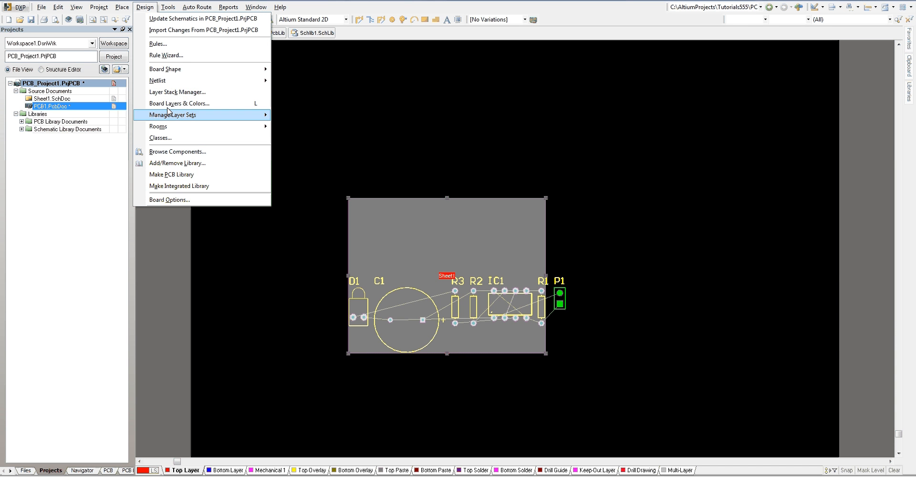
mouse_move(191, 76)
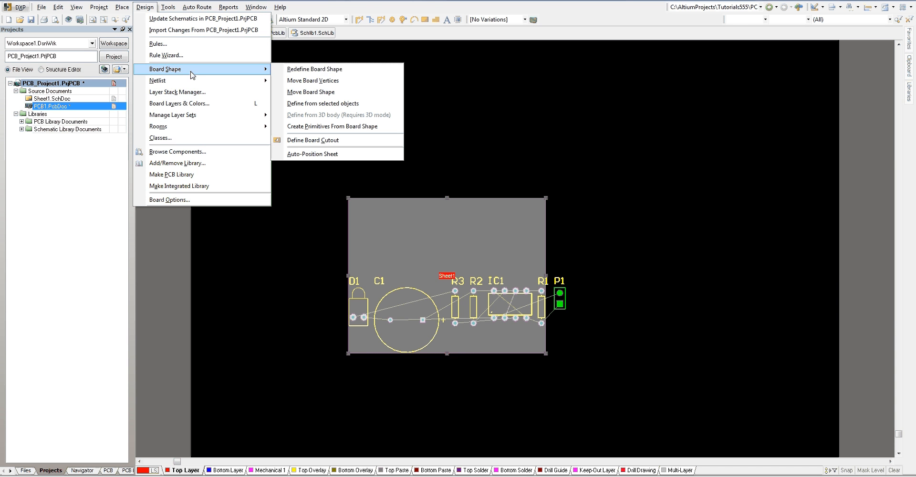
left_click(300, 73)
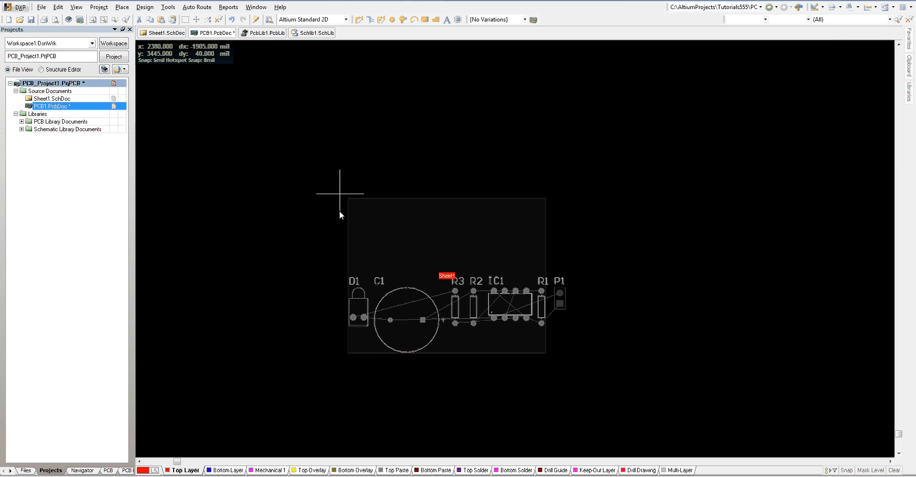
left_click(347, 353)
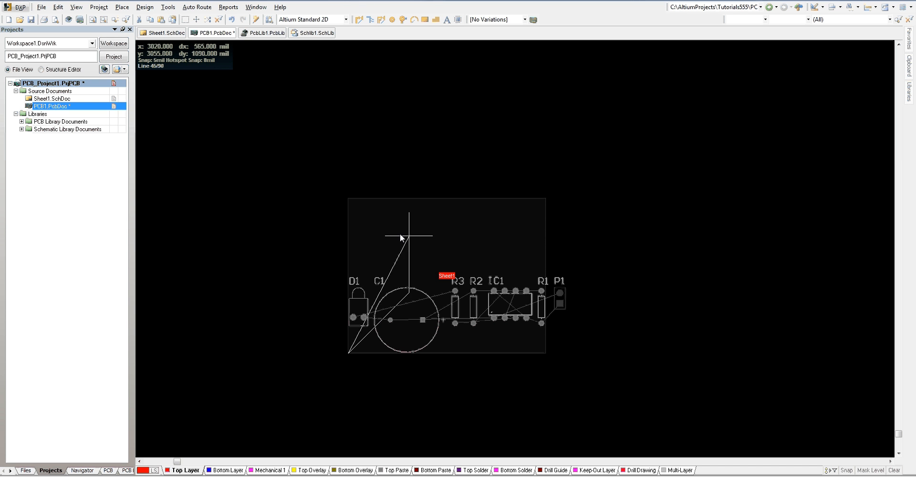
key("shift+space")
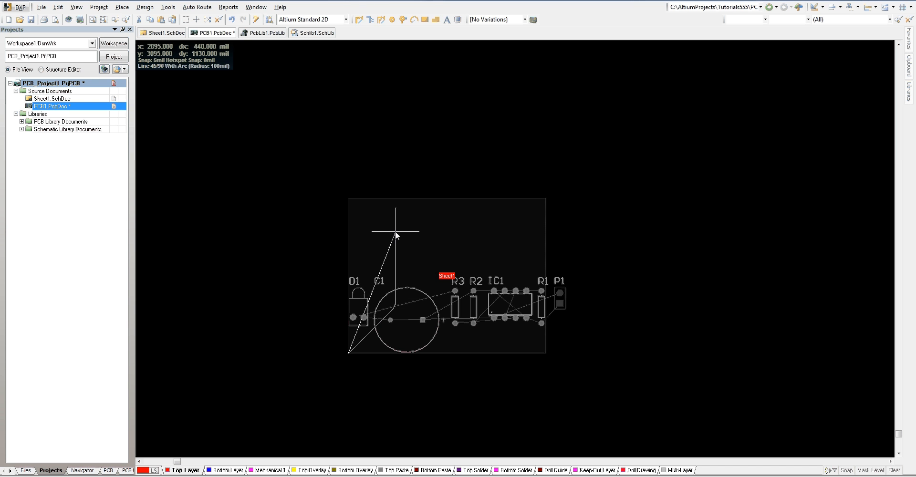
key("shift+space")
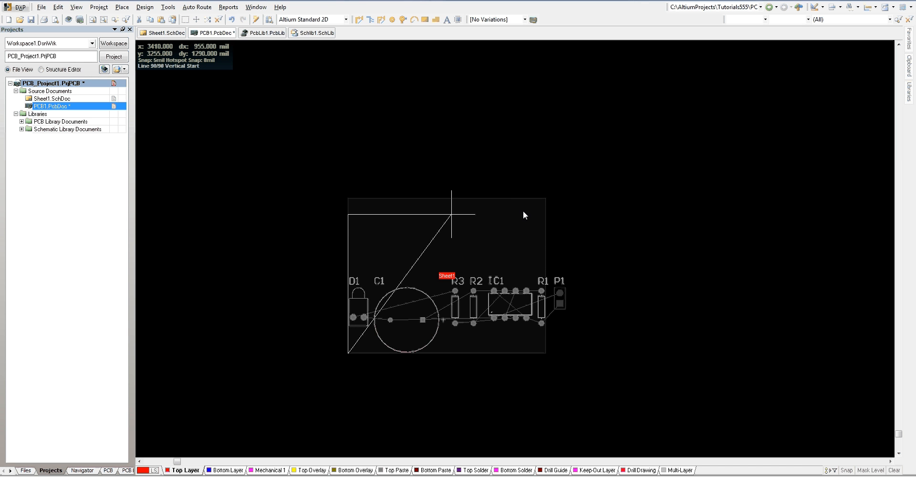
left_click(545, 198)
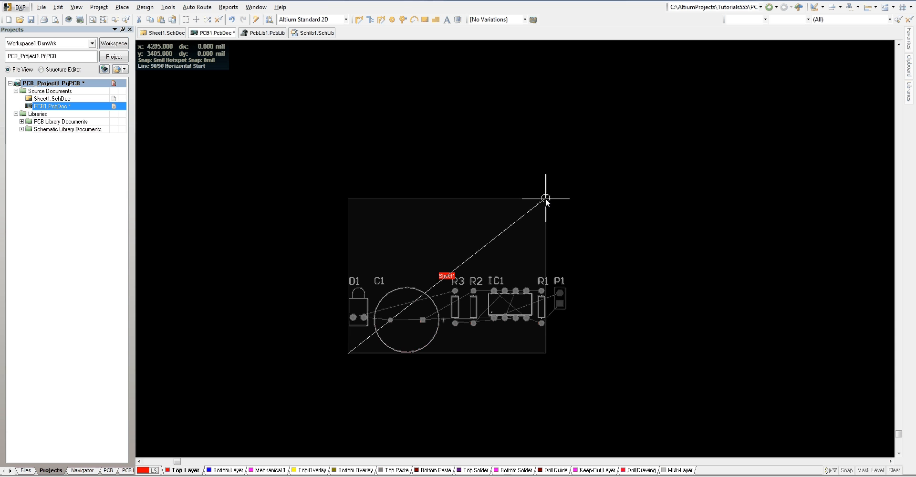
left_click(545, 353)
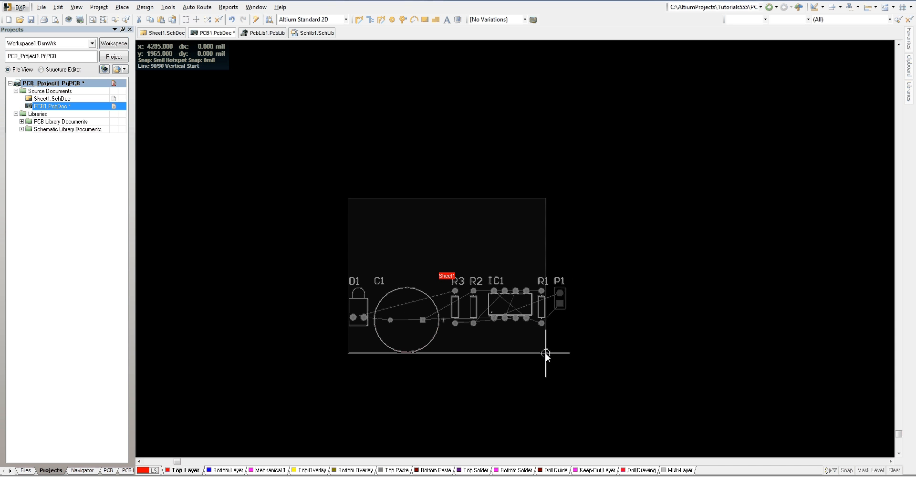
right_click(545, 353)
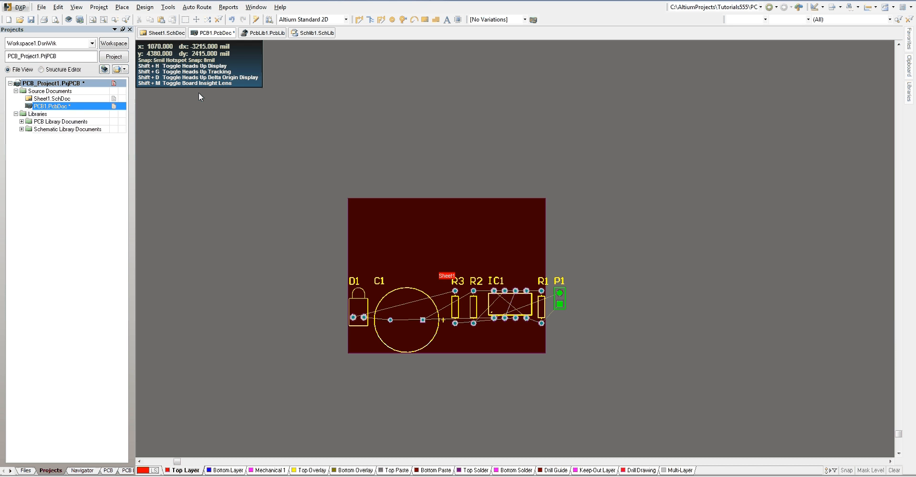
Set the PCB origin at the lower-left corner of the board outline
left_click(58, 7)
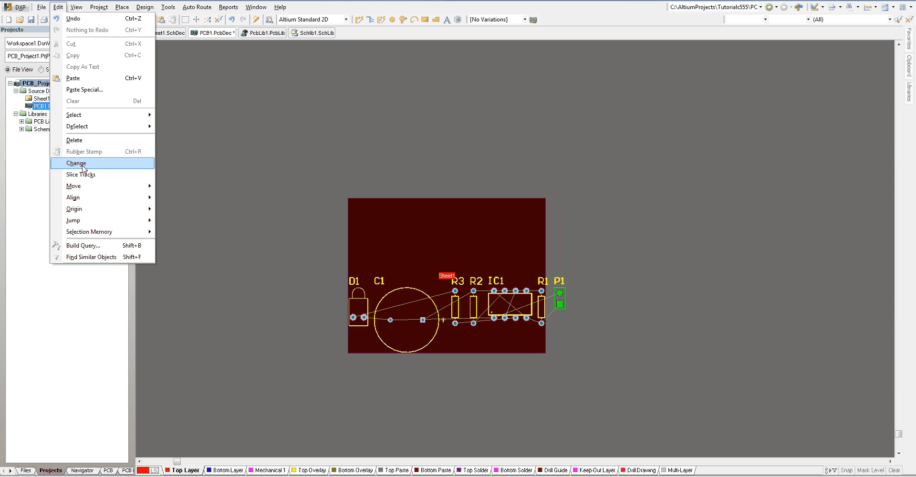
mouse_move(98, 210)
left_click(181, 209)
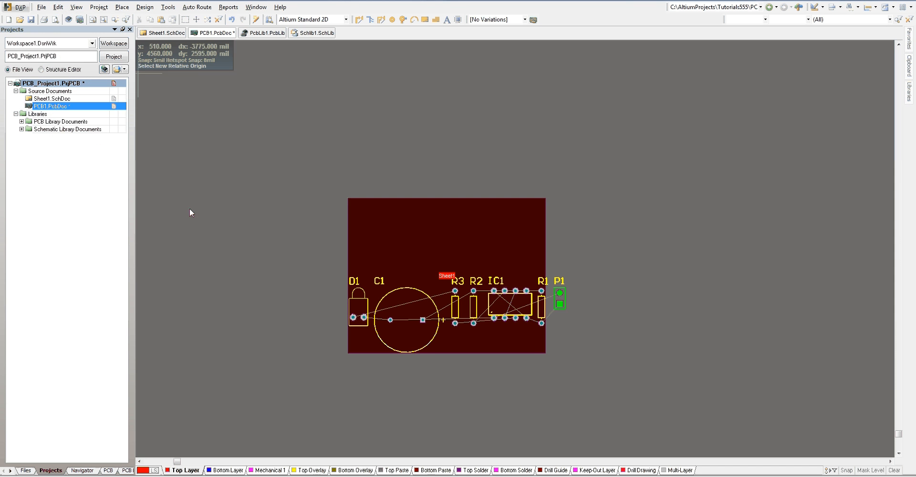
left_click(348, 354)
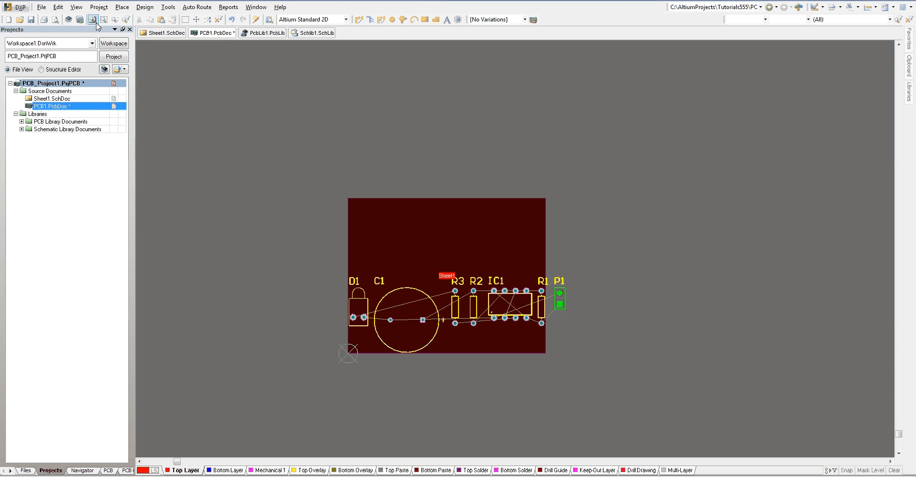
Review the board's layers in the Layer Stack Manager and accept the stack as it is
left_click(145, 8)
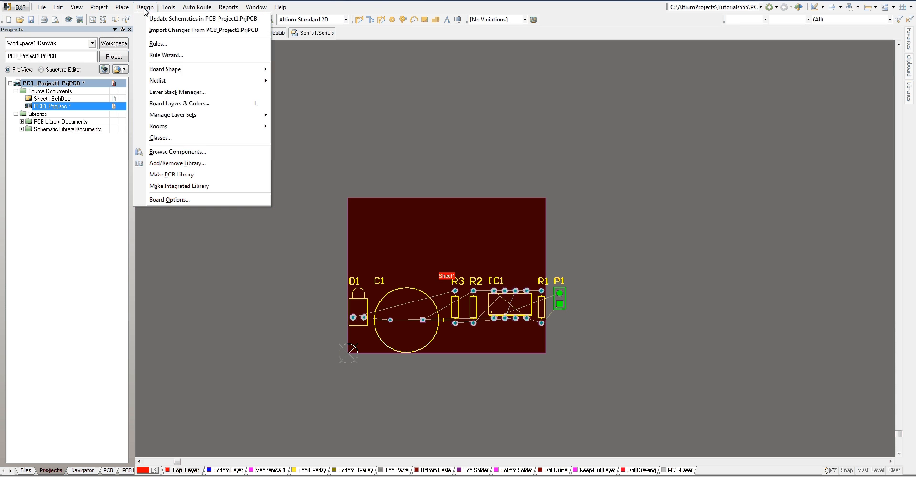
left_click(169, 92)
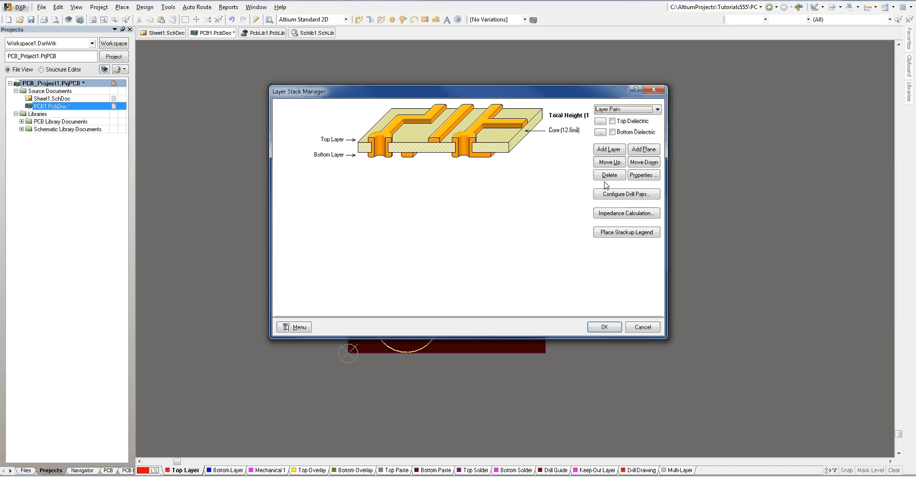
left_click(609, 326)
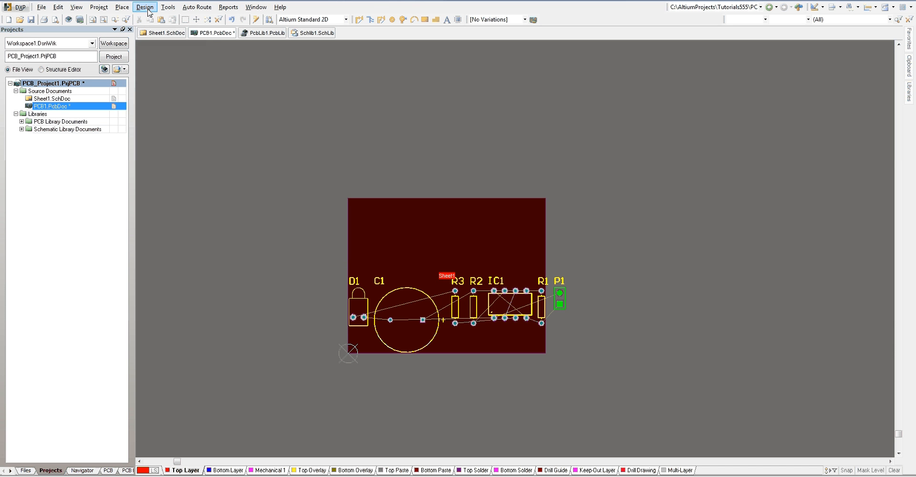
left_click(145, 7)
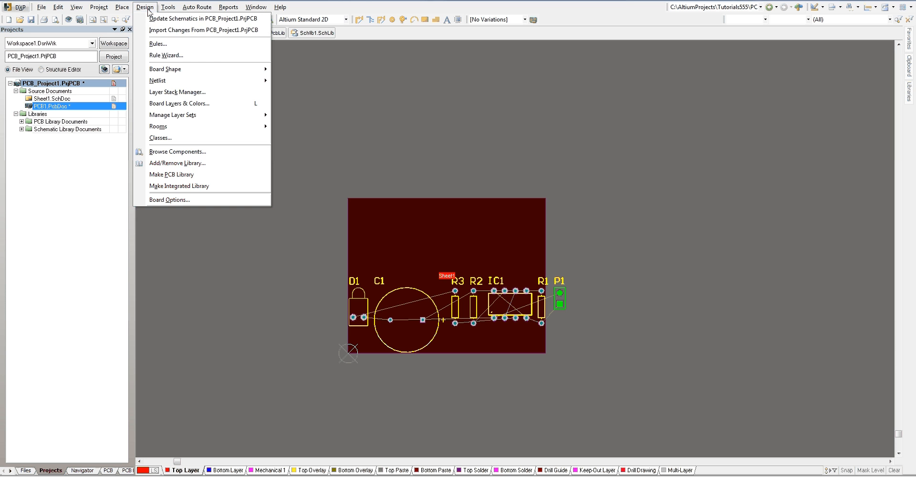
left_click(162, 57)
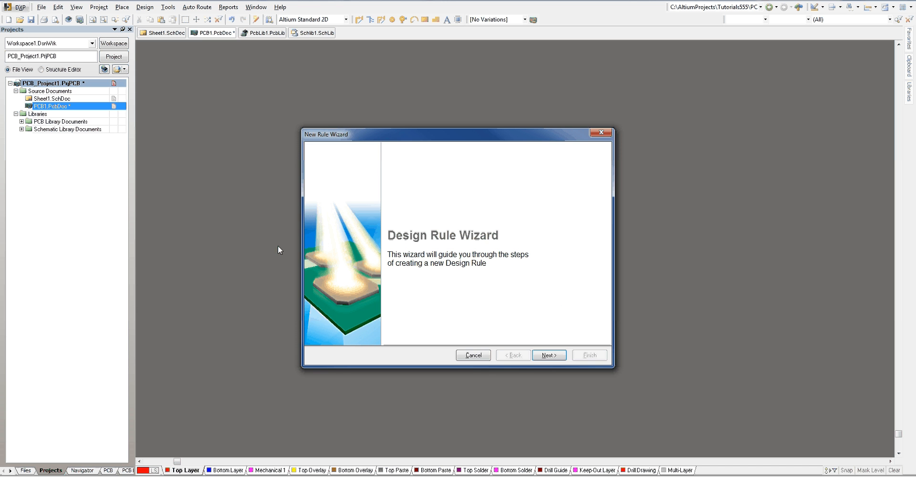
left_click(601, 133)
Set the minimum clearance in the Clearance design rule to 20 mil and accept the PCB rules
left_click(151, 7)
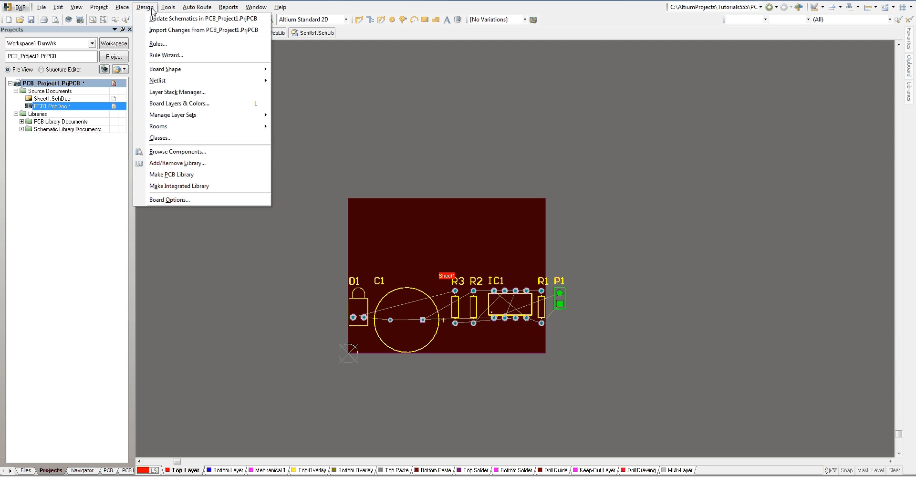
left_click(161, 44)
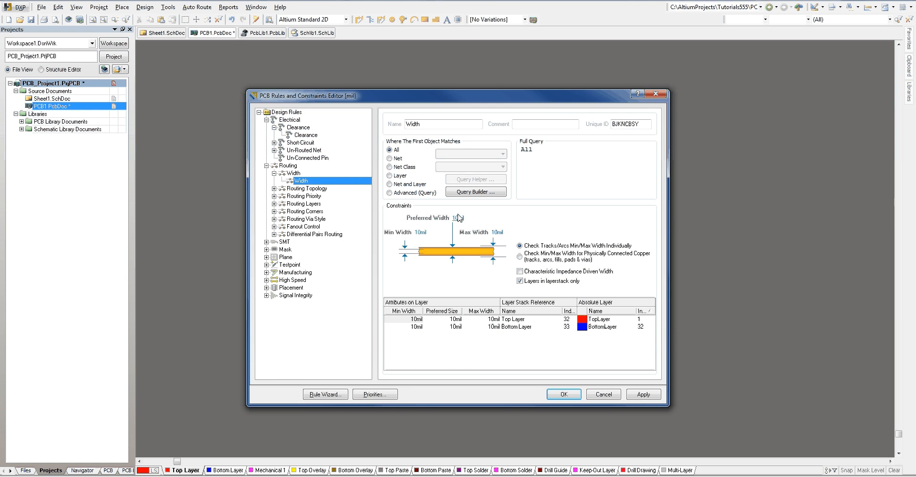
left_click(420, 232)
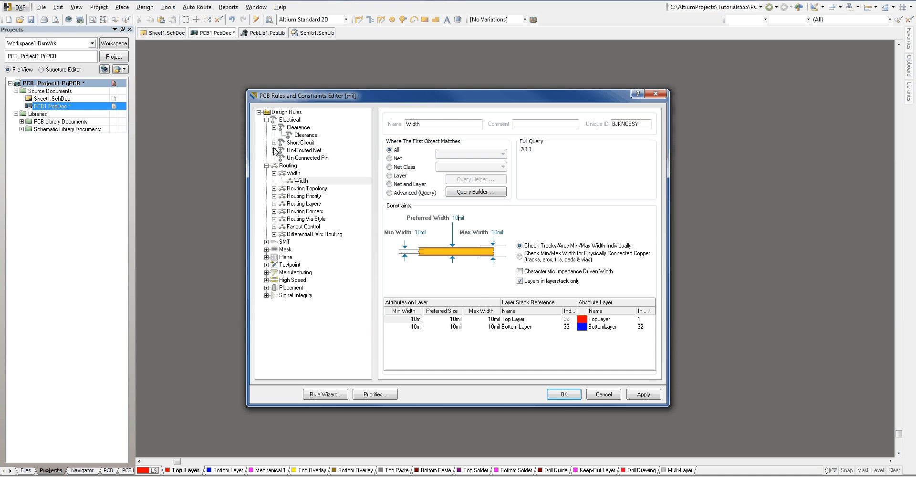
left_click(306, 135)
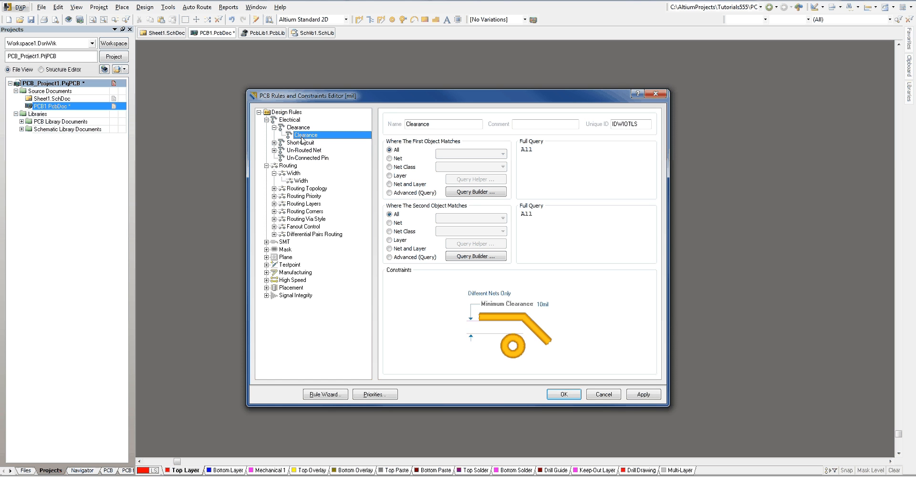
left_click(542, 304)
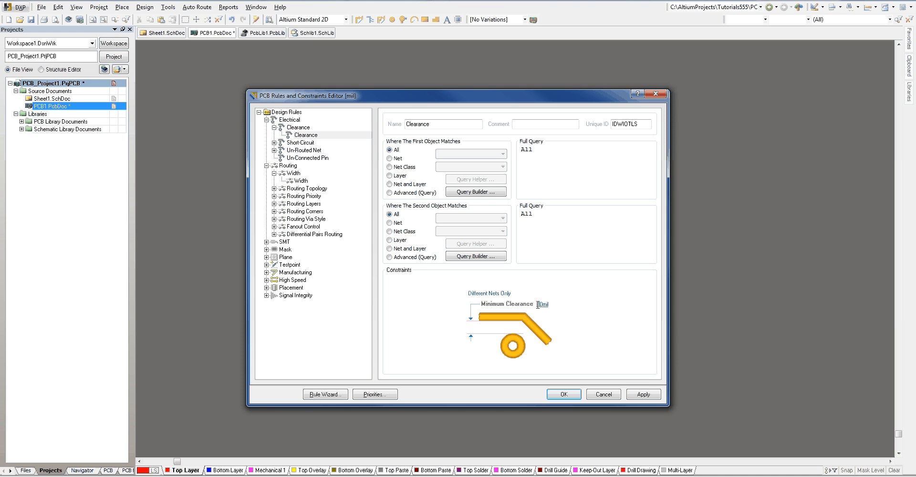
type("2")
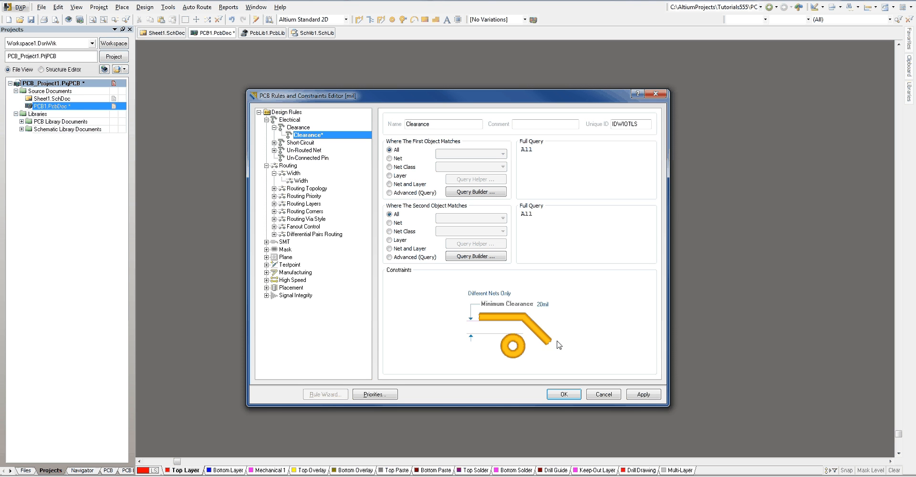
left_click(549, 399)
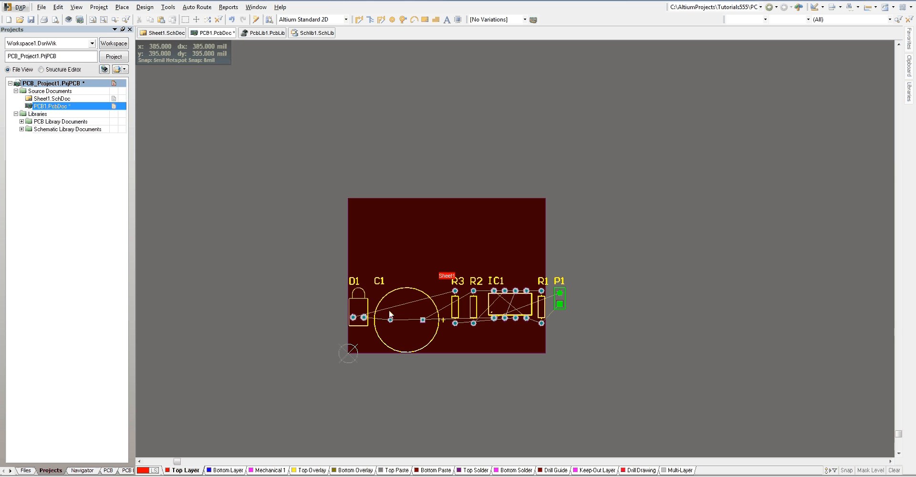
Move IC1 to the upper middle of the board, right of center, and rotate it to stand vertically
left_click(499, 305)
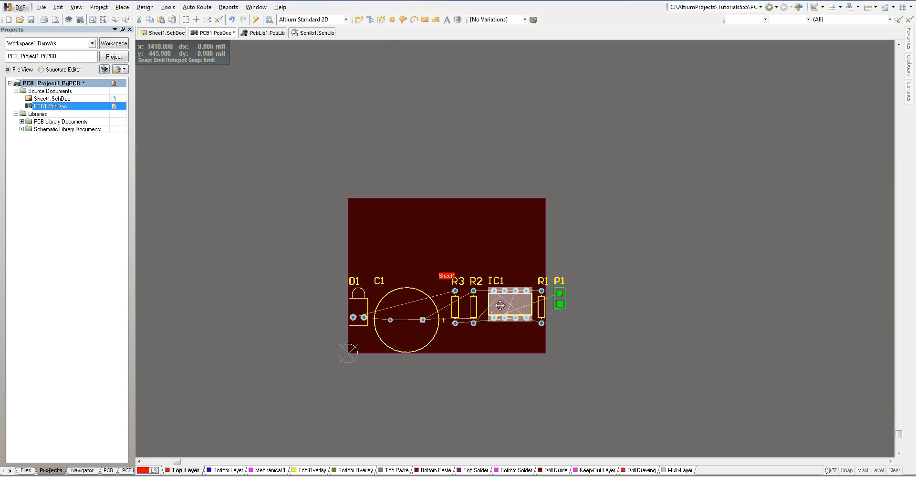
left_click_drag(500, 305, 446, 278)
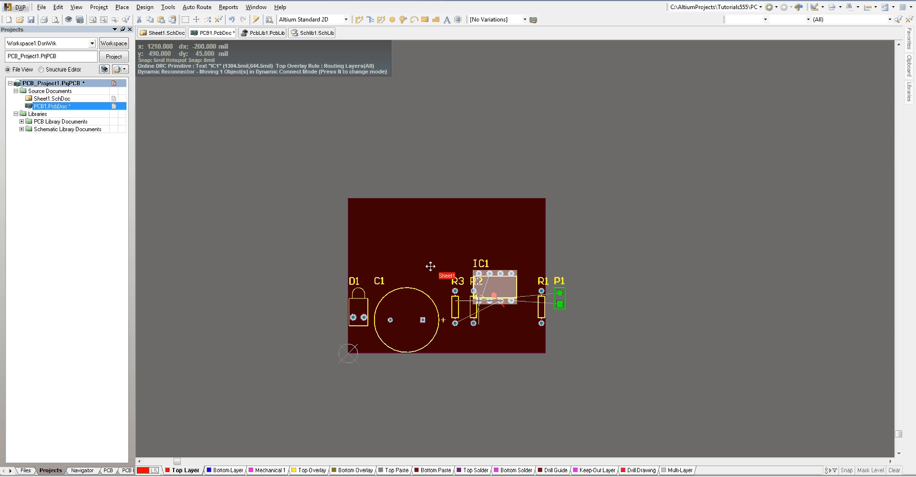
left_click_drag(495, 288, 475, 259)
key("space")
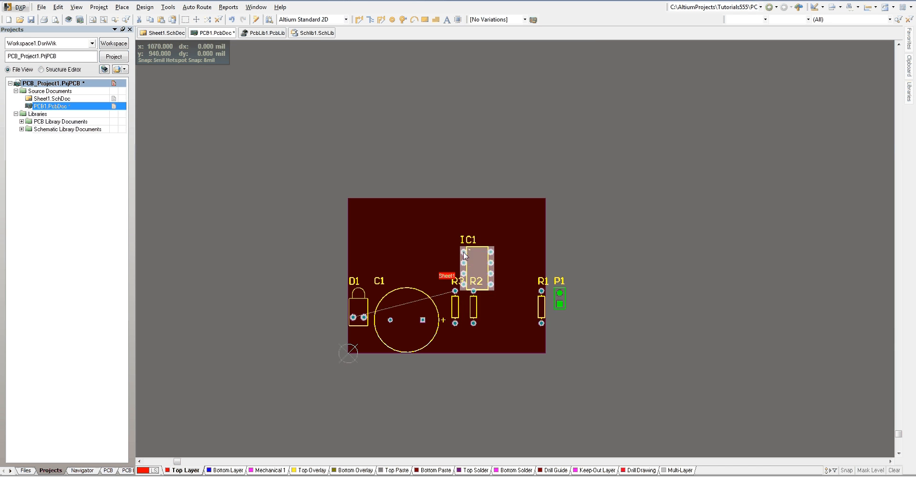
Move R2 to the right of IC1 and rotate it to lie horizontally
left_click_drag(472, 305, 519, 275)
key("space")
key("space")
key("space")
key("space")
key("space")
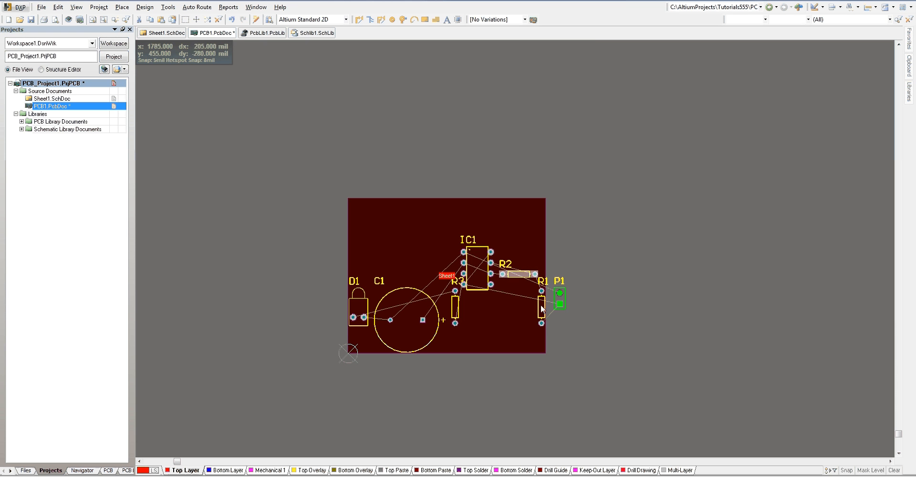
Place R1 horizontally below R2 and P1 horizontally above IC1 near the board's upper edge
left_click_drag(532, 310, 484, 216)
key("space")
key("space")
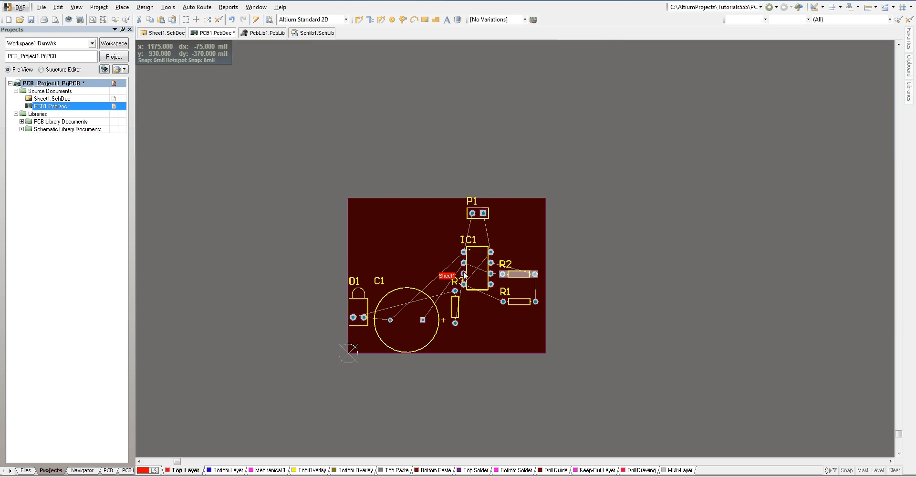
Move C1 to the board's upper-left area, shift D1 inward, and place R3 horizontally to the left of IC1
left_click_drag(418, 319, 387, 236)
key("space")
key("space")
left_click_drag(367, 308, 388, 308)
left_click_drag(454, 311, 436, 271)
key("space")
Position D1 below C1 with its rounded end pointing down, and rotate C1 so its pads line up vertically
left_click_drag(376, 310, 394, 296)
key("space")
mouse_move(406, 235)
left_mouse_down()
mouse_move(389, 233)
mouse_move(395, 241)
left_mouse_up()
key("space")
key("space")
key("space")
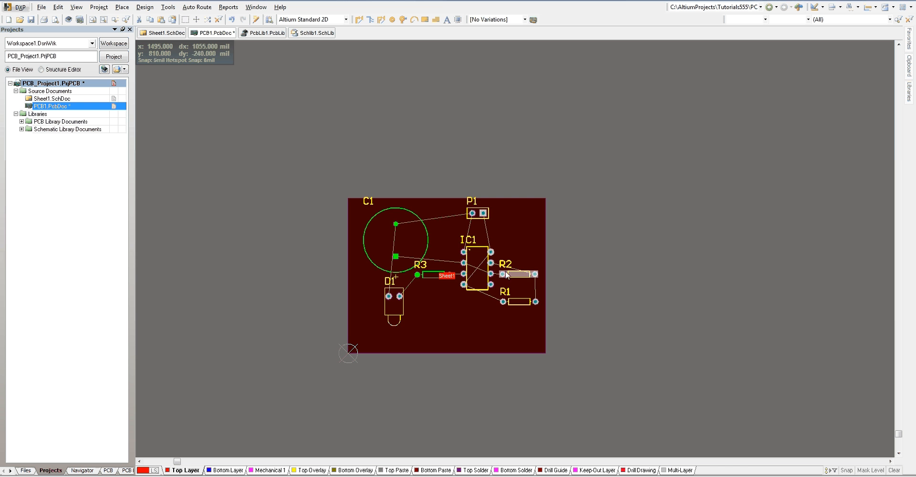
Make the Bottom Layer the active layer for routing
scroll(471, 297, "up", 2, "ctrl")
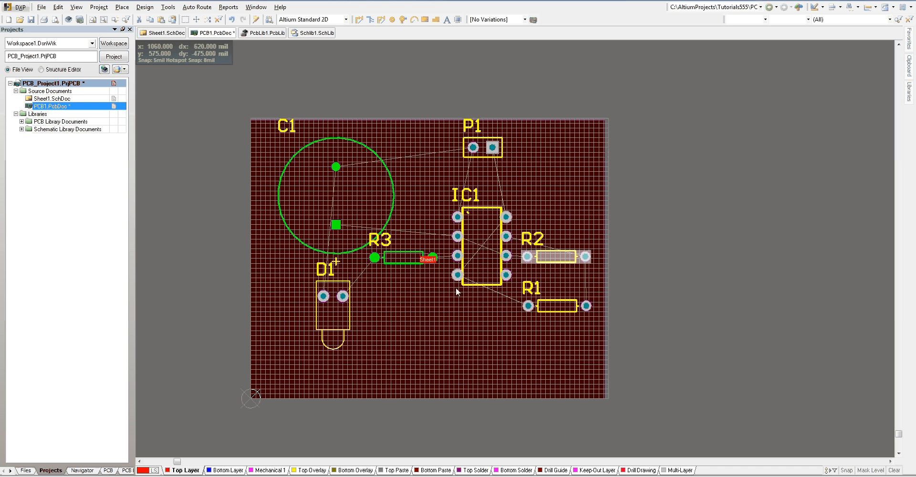
scroll(456, 286, "up", 2, "ctrl")
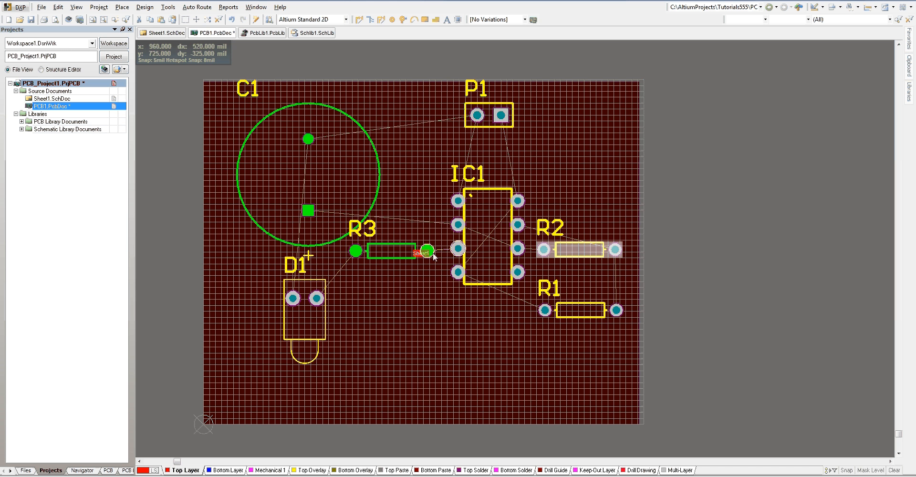
scroll(439, 267, "down", 1, "ctrl")
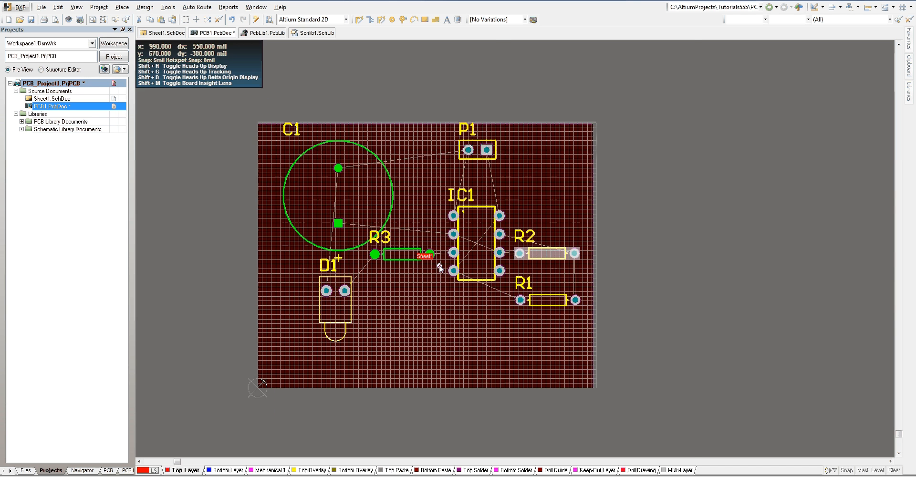
scroll(438, 269, "up", 2, "ctrl")
scroll(439, 268, "down", 1, "ctrl")
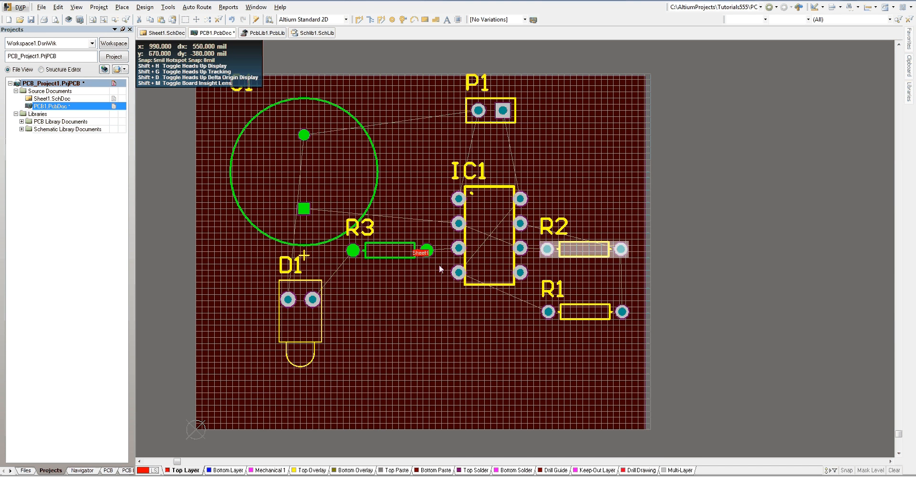
left_click(358, 19)
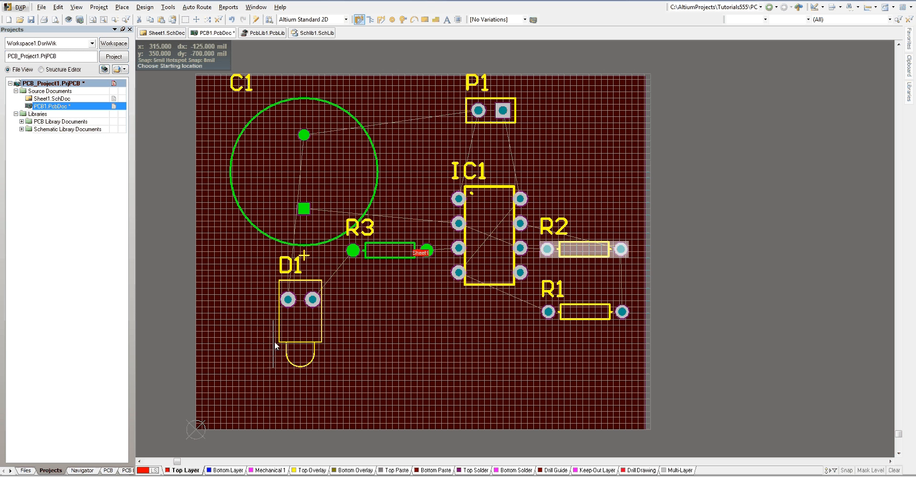
key("Escape")
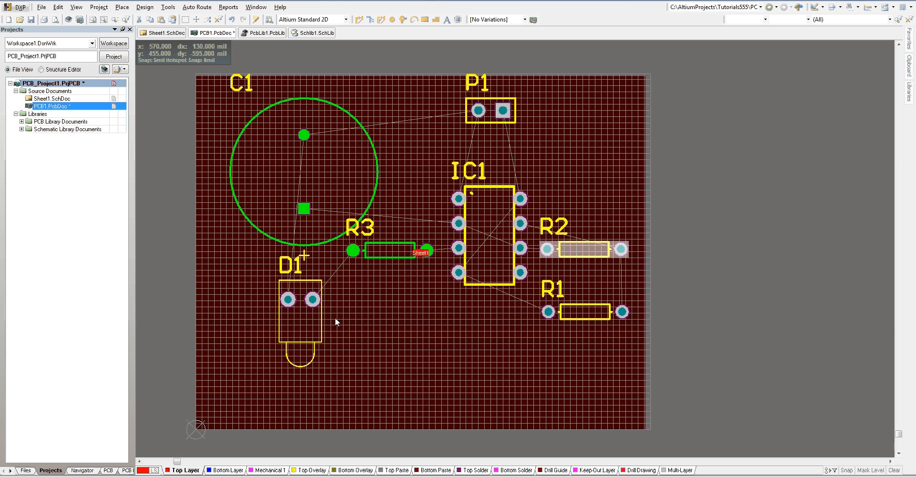
left_click(224, 470)
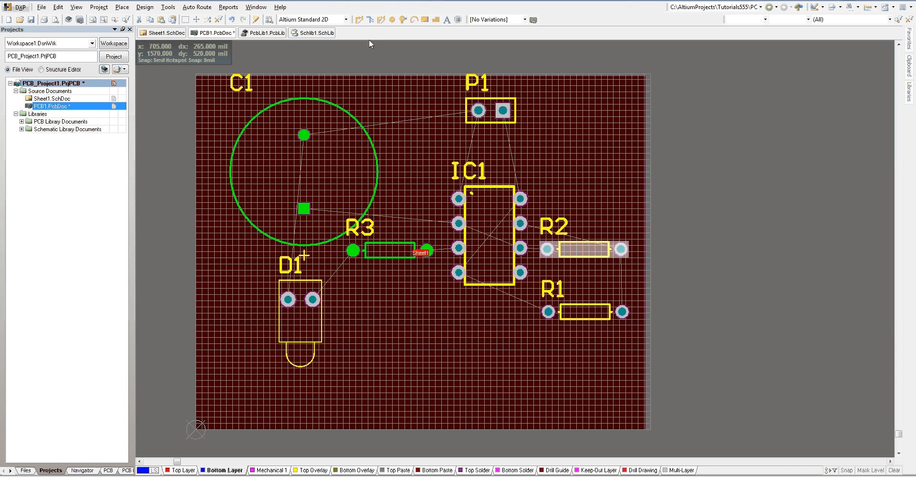
Route a straight Bottom Layer track from pad 2 of R1 to pad 1 of R2
left_click(359, 20)
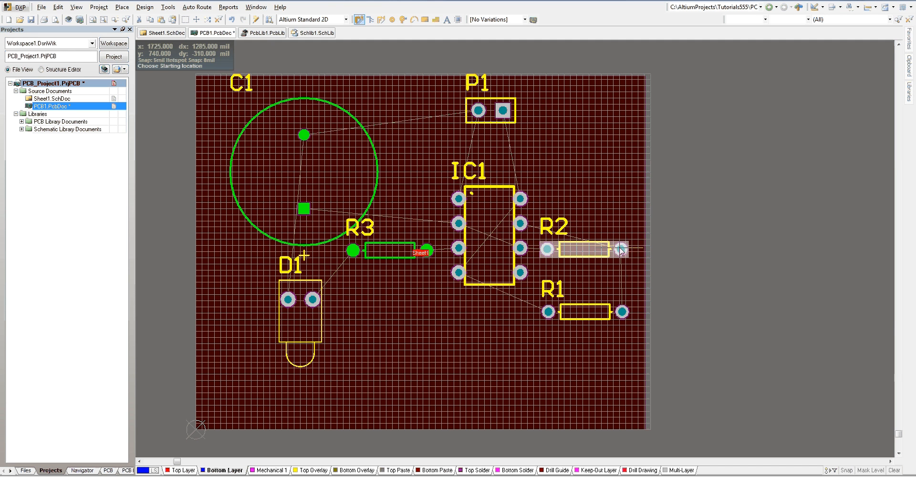
left_click(622, 312)
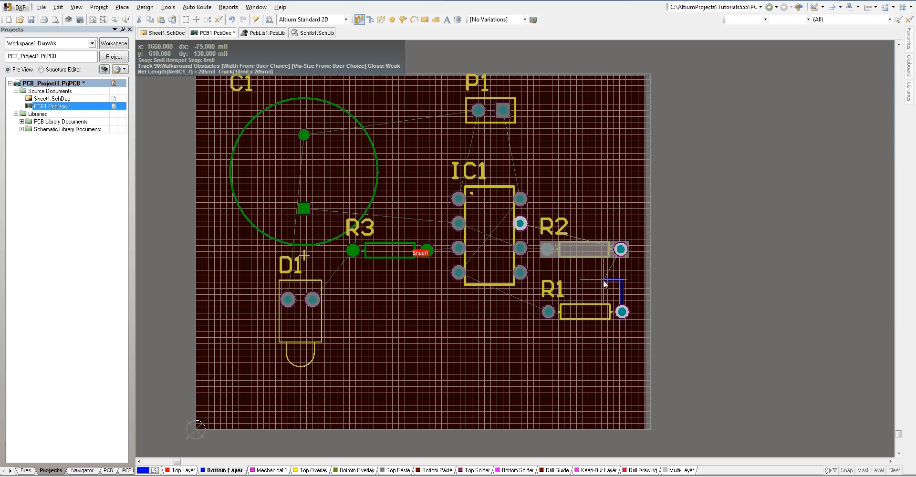
key("shift+space")
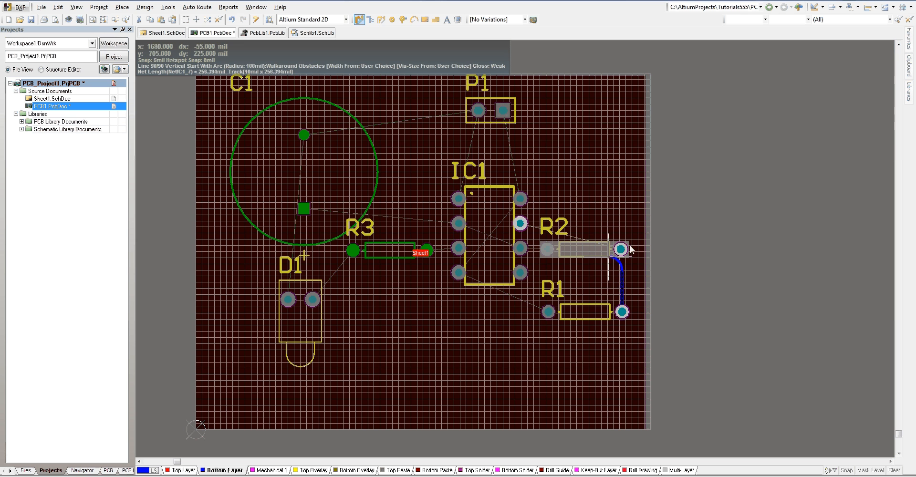
scroll(626, 274, "down", 1, "ctrl")
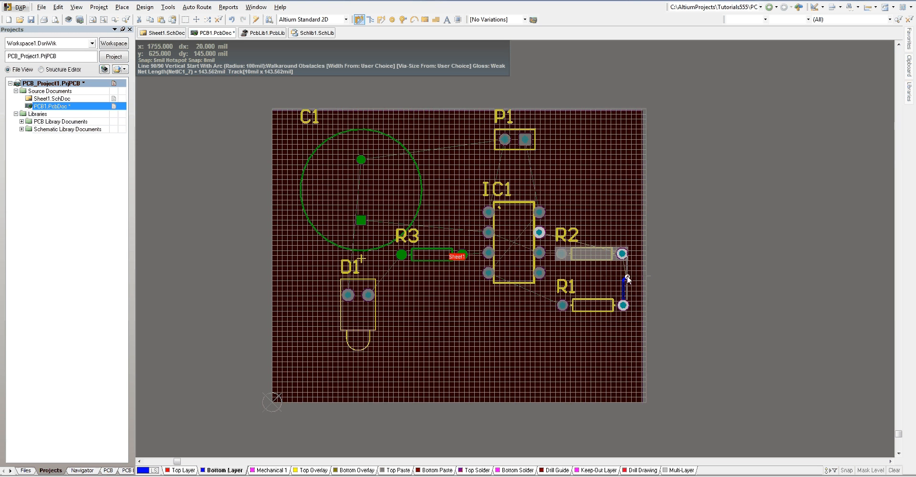
scroll(626, 274, "up", 1, "ctrl")
scroll(626, 276, "up", 3, "ctrl")
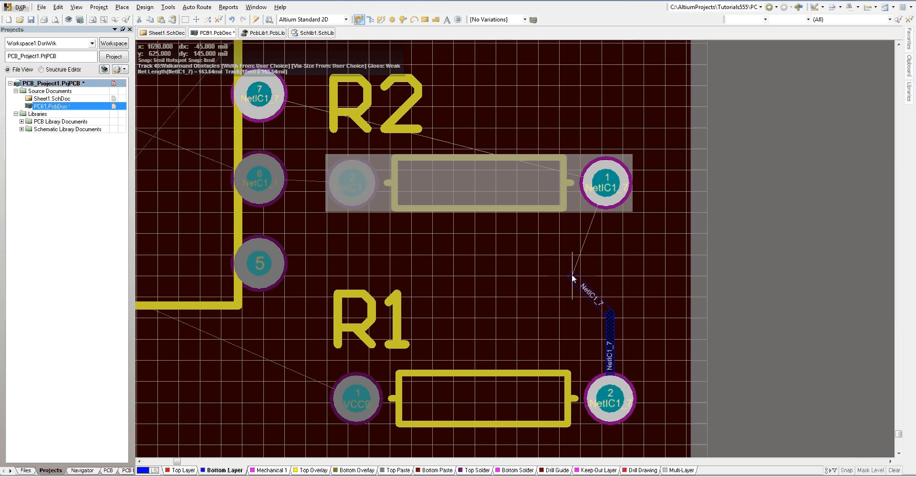
key("space")
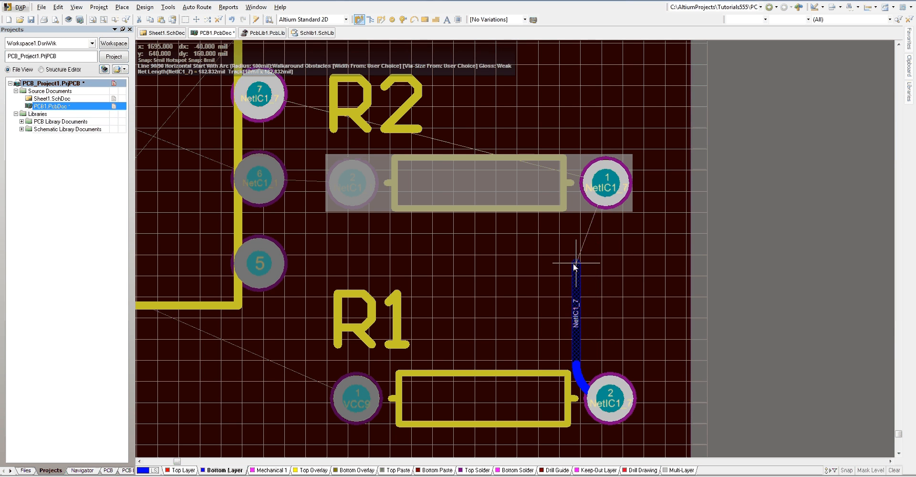
key("shift+space")
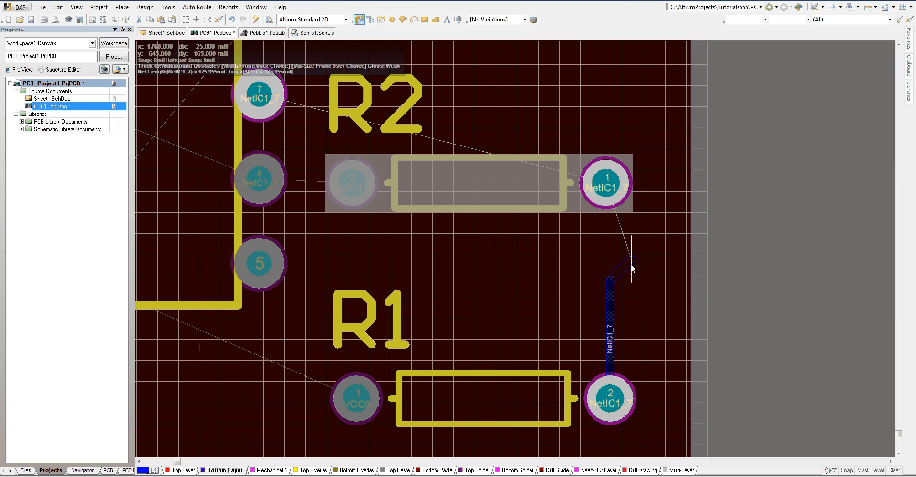
left_click(606, 183)
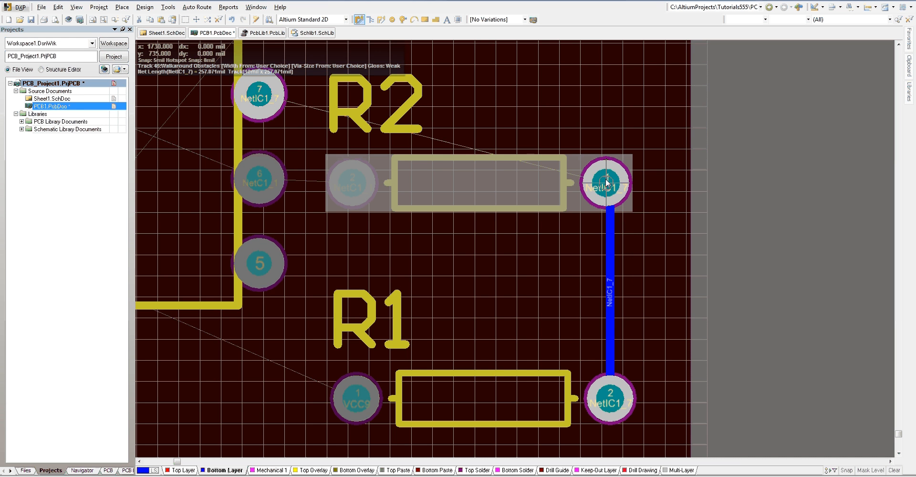
right_click(654, 255)
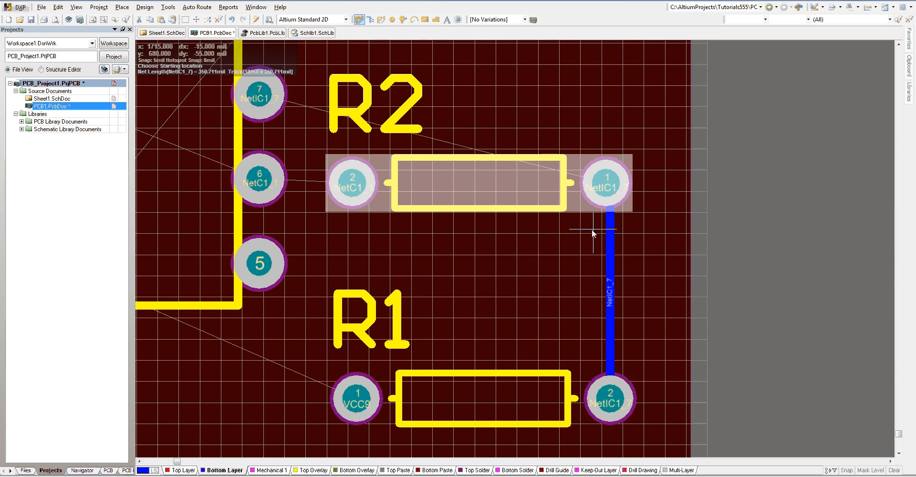
Route a Bottom Layer track from pad 1 of R2 upward and across above R2 to pin 7 of IC1
scroll(431, 286, "down", 1, "ctrl")
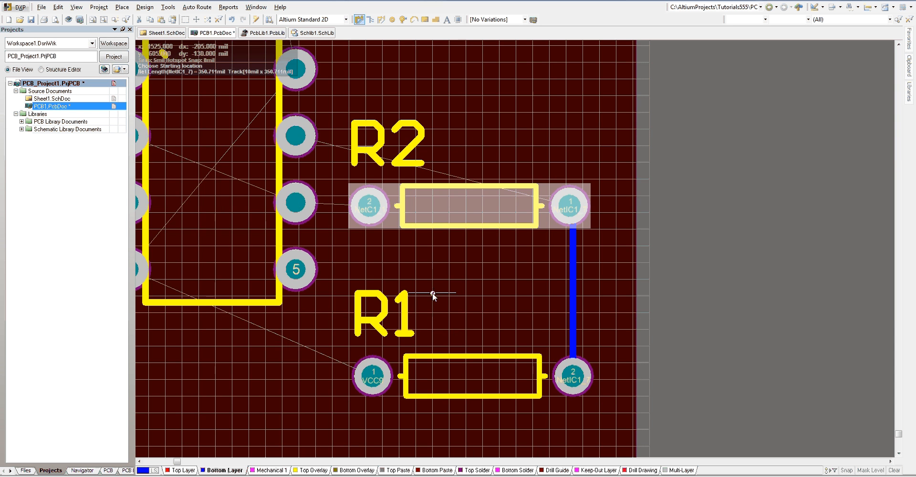
scroll(433, 295, "down", 1, "ctrl")
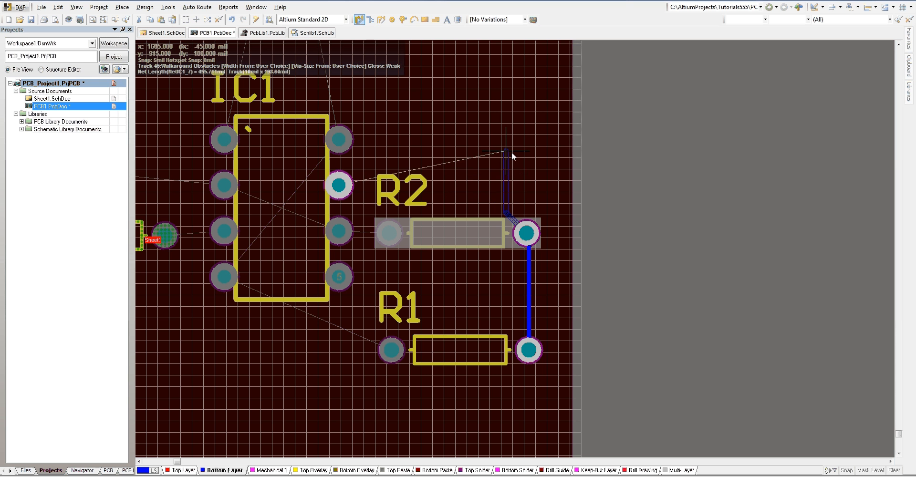
scroll(515, 166, "up", 2, "ctrl")
scroll(515, 165, "up", 2, "ctrl")
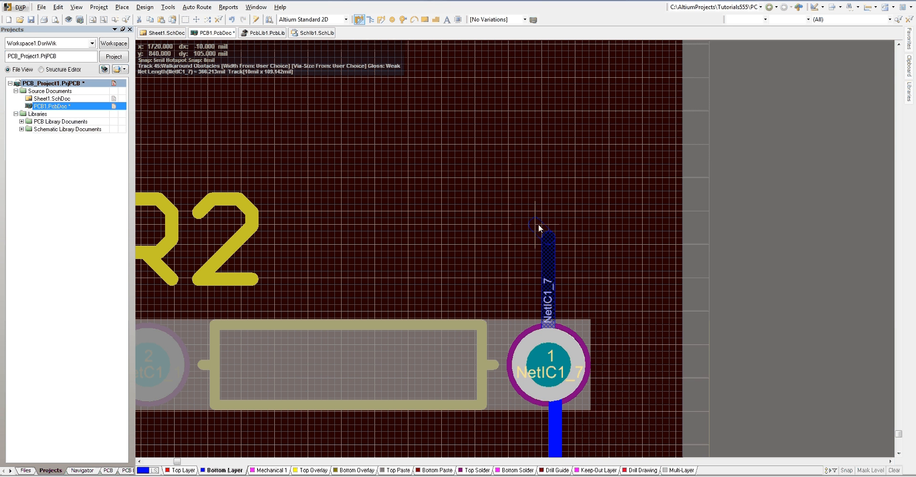
left_click(538, 228)
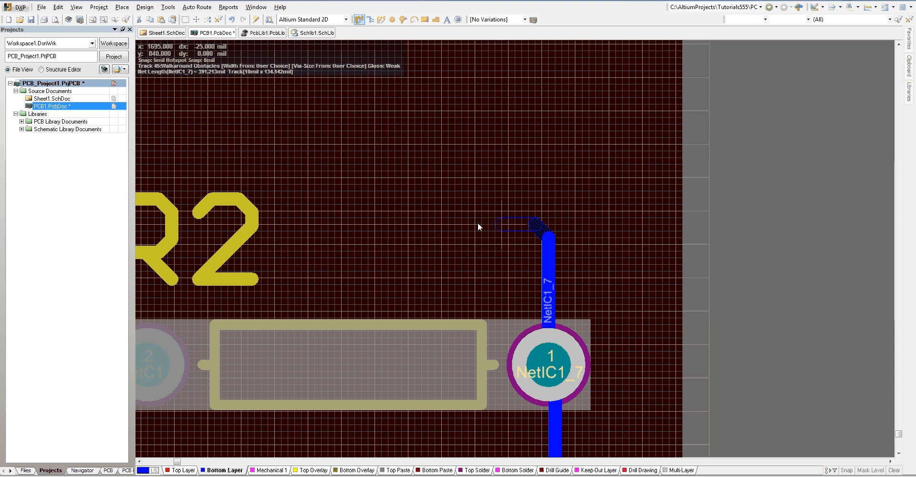
scroll(362, 225, "down", 2, "ctrl")
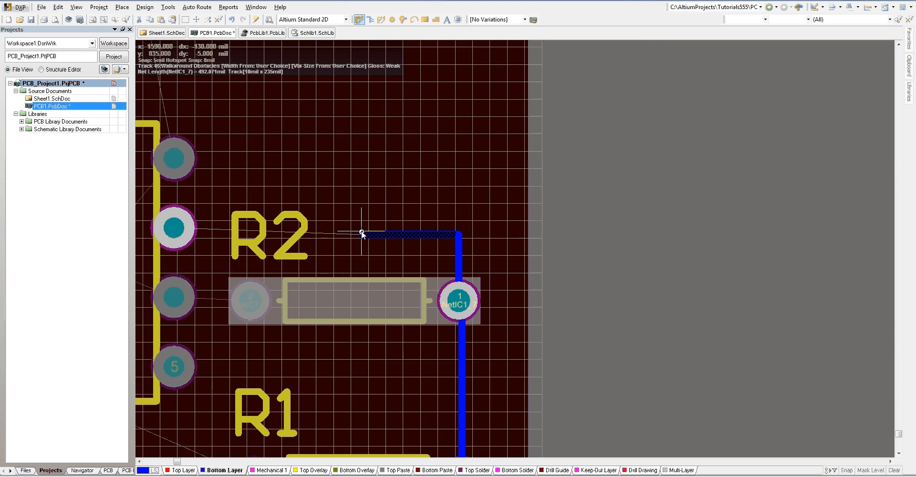
scroll(362, 233, "up", 1, "ctrl")
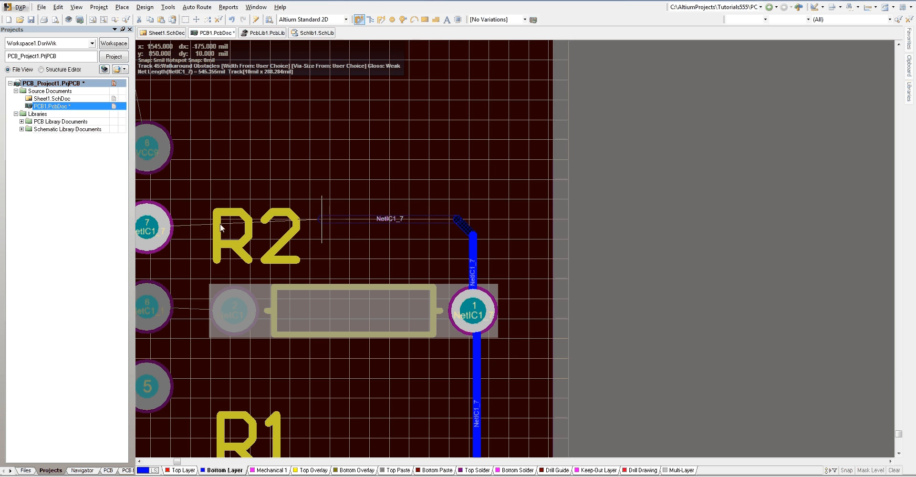
left_click(145, 229)
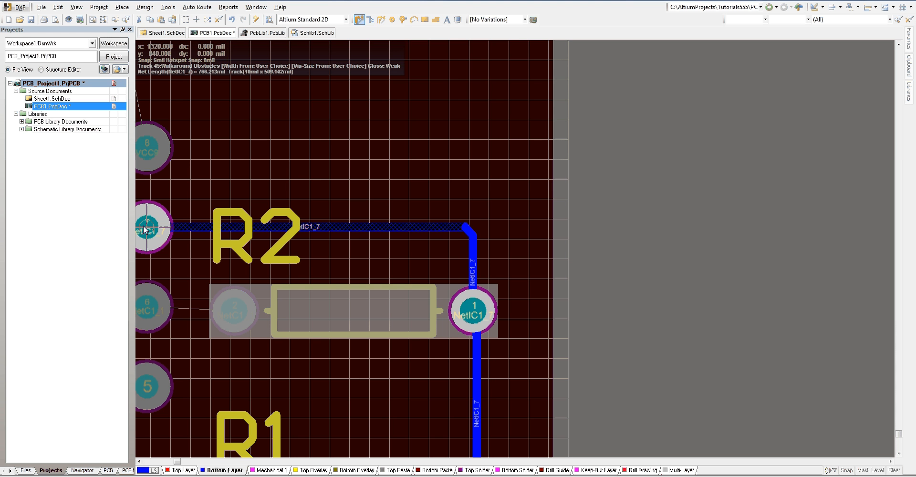
left_click(145, 229)
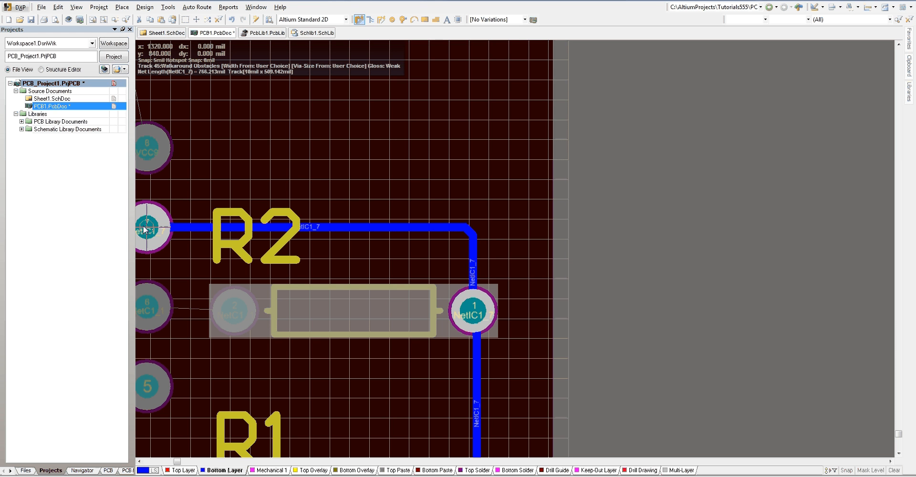
Route a Bottom Layer track from pad 1 of R1 to IC1's lower-left pin, ending with a diagonal segment
scroll(221, 277, "down", 3, "ctrl")
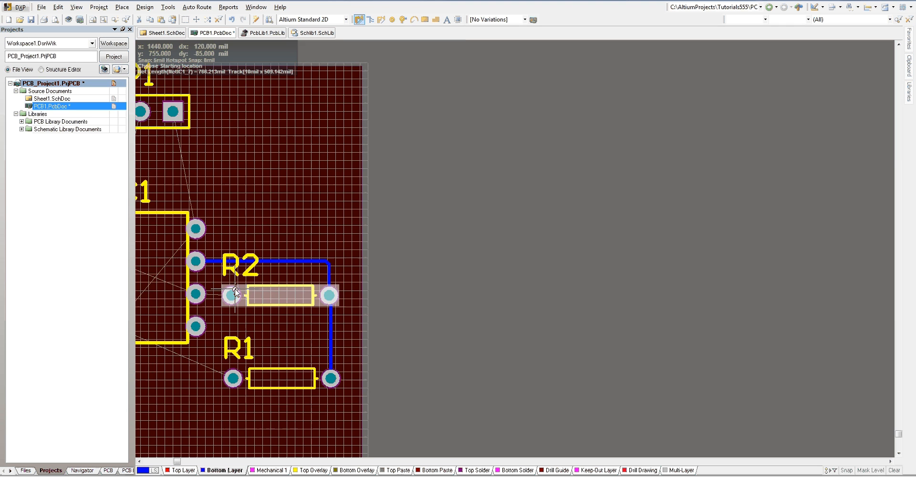
scroll(171, 285, "down", 3, "ctrl")
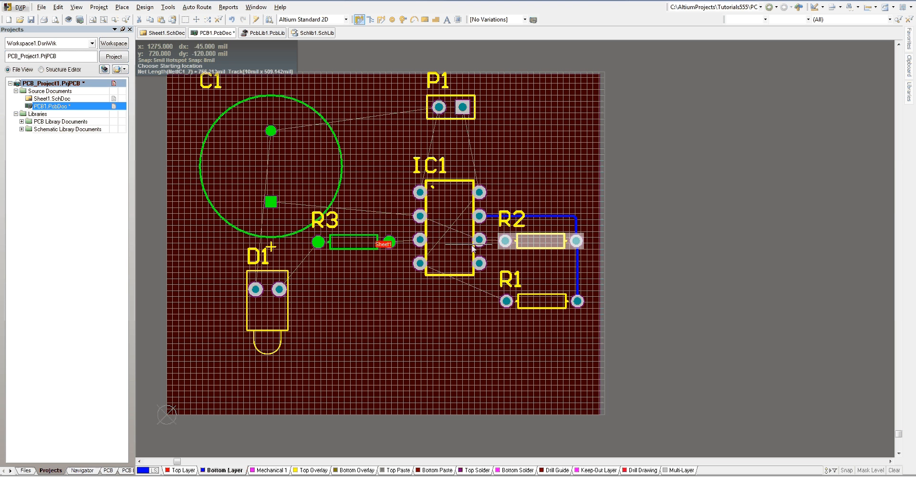
left_click(507, 301)
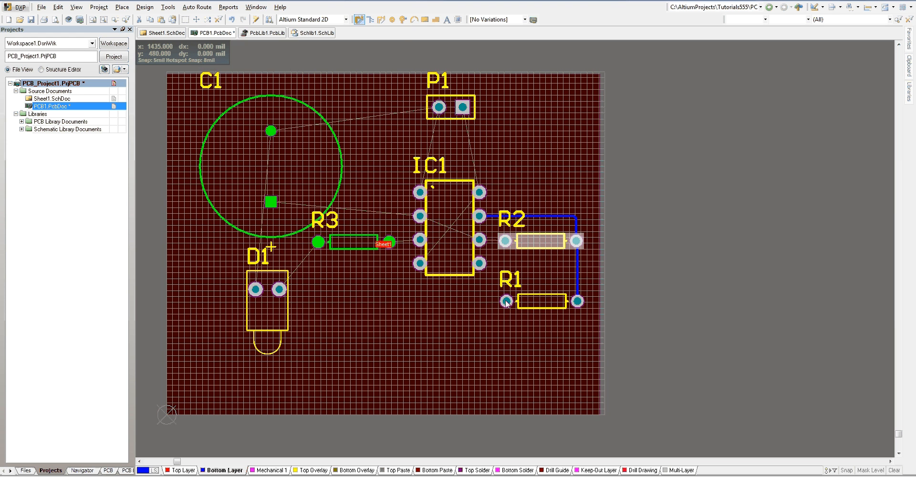
left_click(420, 262)
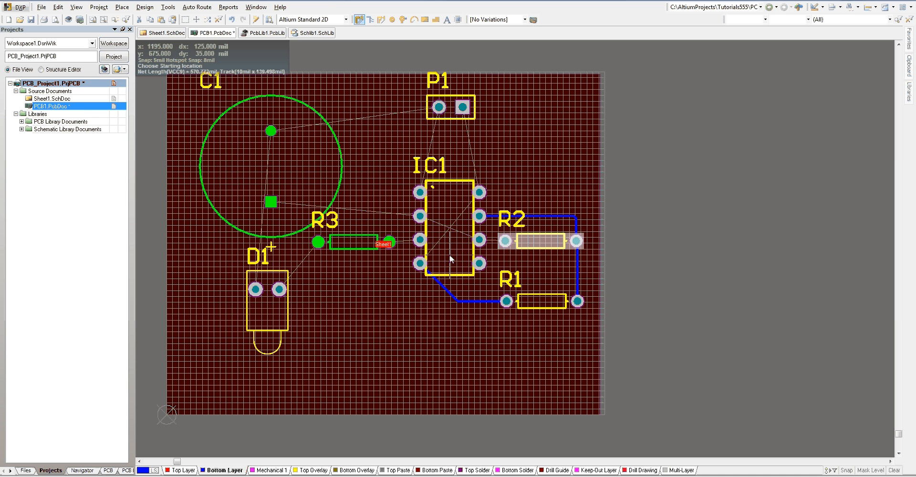
Route a Bottom Layer track beneath IC1 from the second pin on its left side to pin 6
left_click(420, 216)
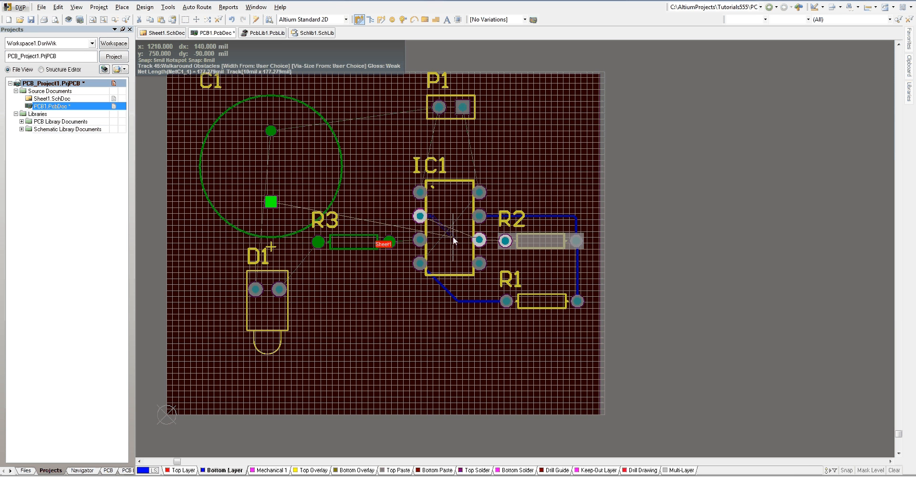
left_click(480, 240)
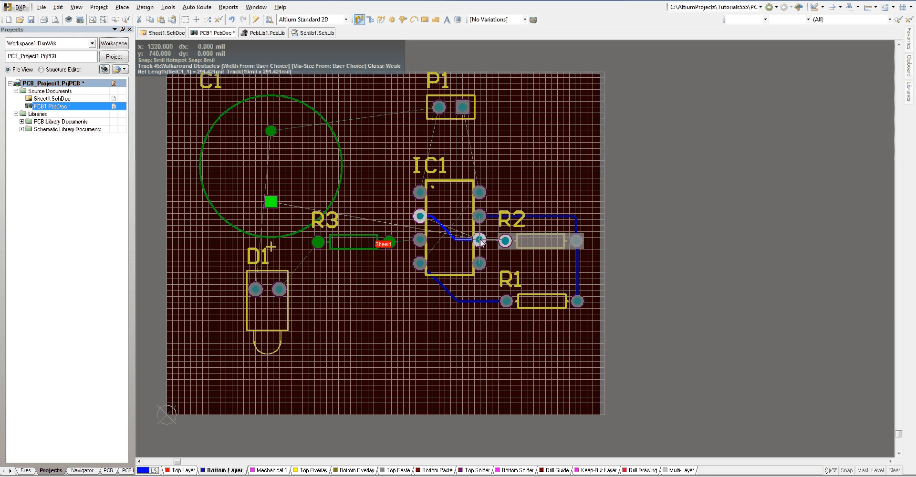
key("Page_Up")
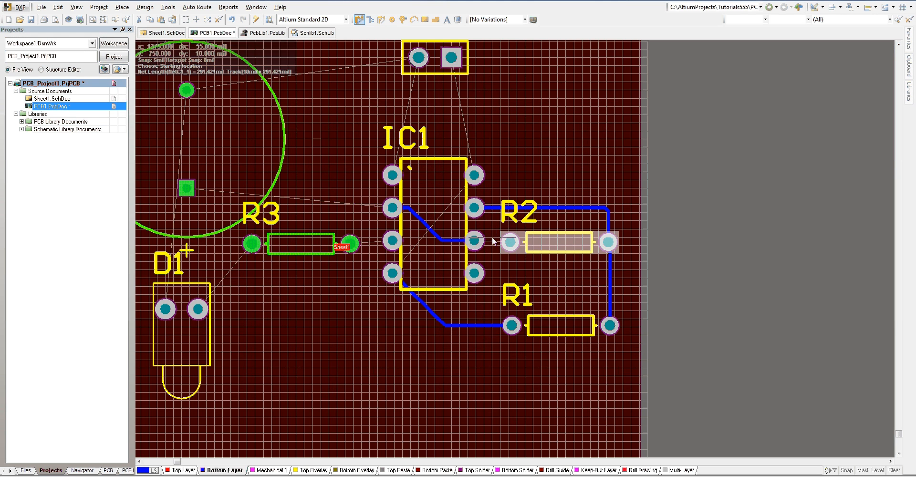
Route a Bottom Layer track from D1's right pad diagonally up to R3's left pad
key("Page_Down")
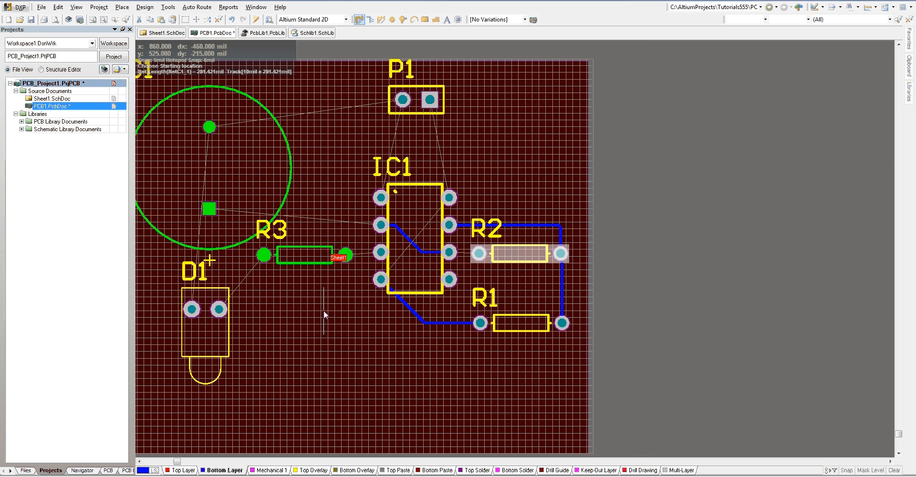
left_click(218, 310)
left_click(264, 255)
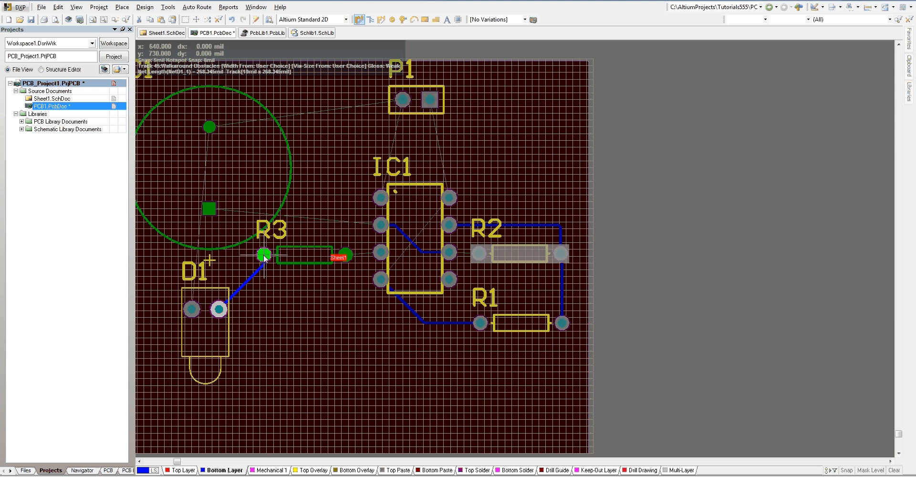
right_click(264, 255)
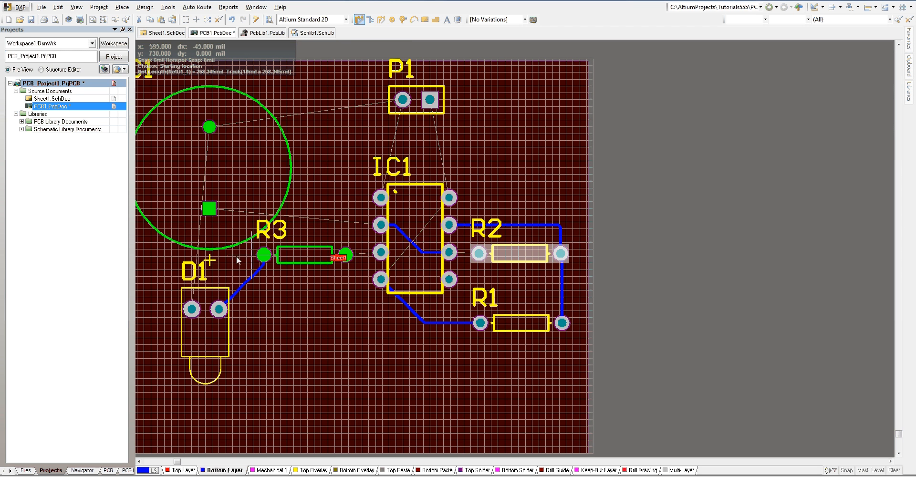
Route a Bottom Layer track from C1's square pad to the second pin on IC1's left side, passing above R3
left_click(209, 208)
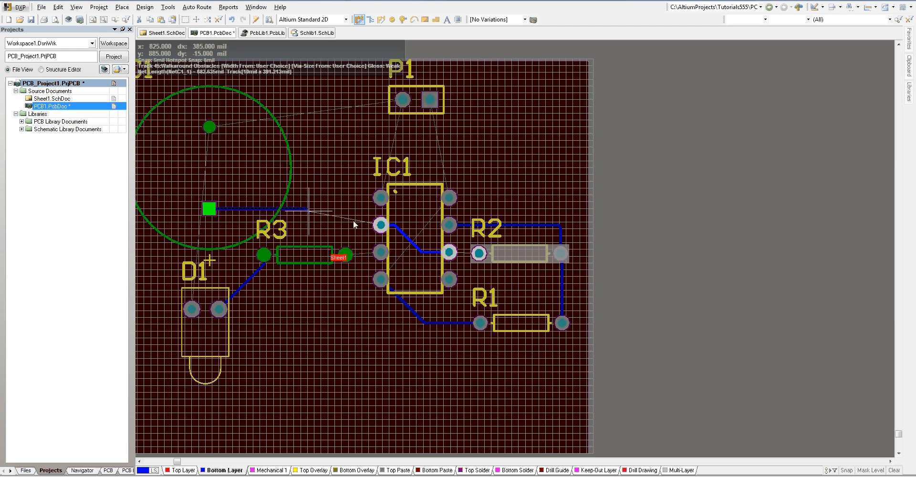
left_click(381, 225)
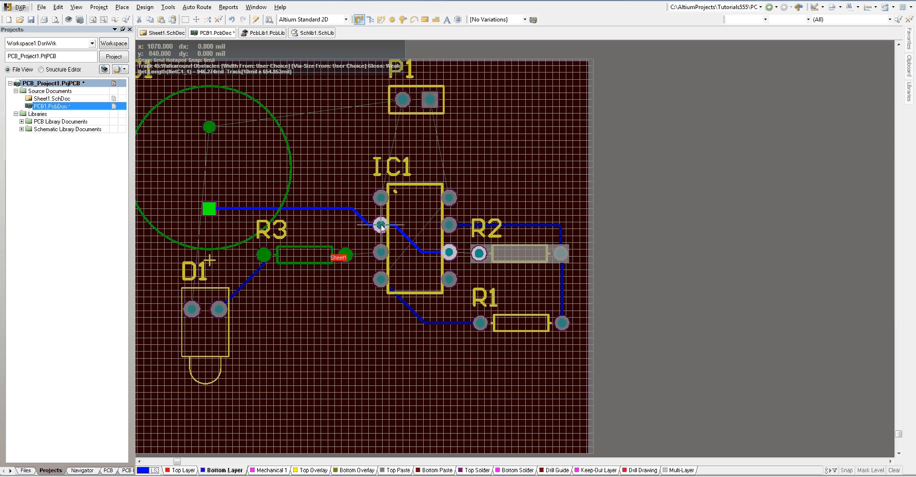
right_click(238, 224)
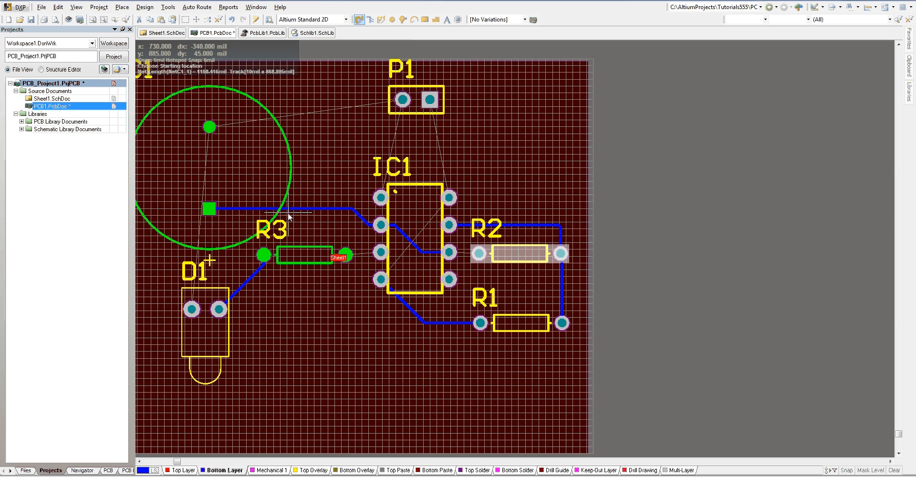
Route the GND track from IC1's upper-left pin to P1's round pad, and branch it at the bend to C1's round pad
left_click(380, 197)
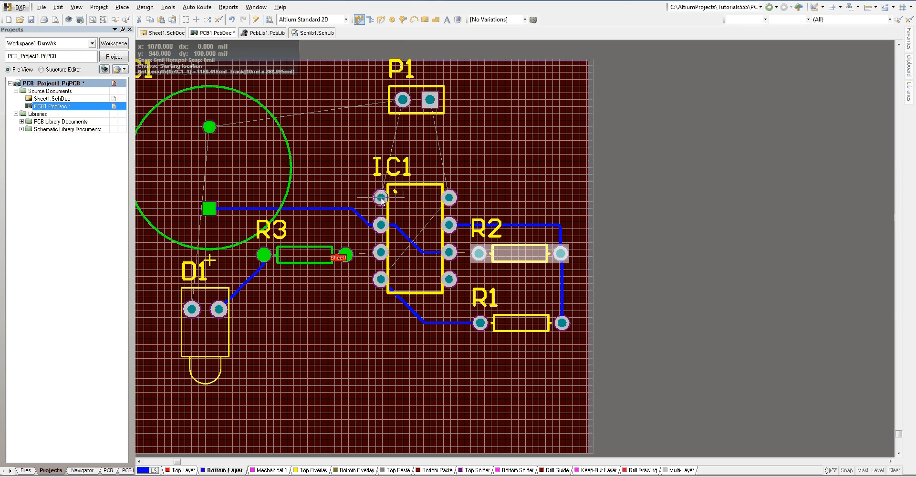
left_click(403, 99)
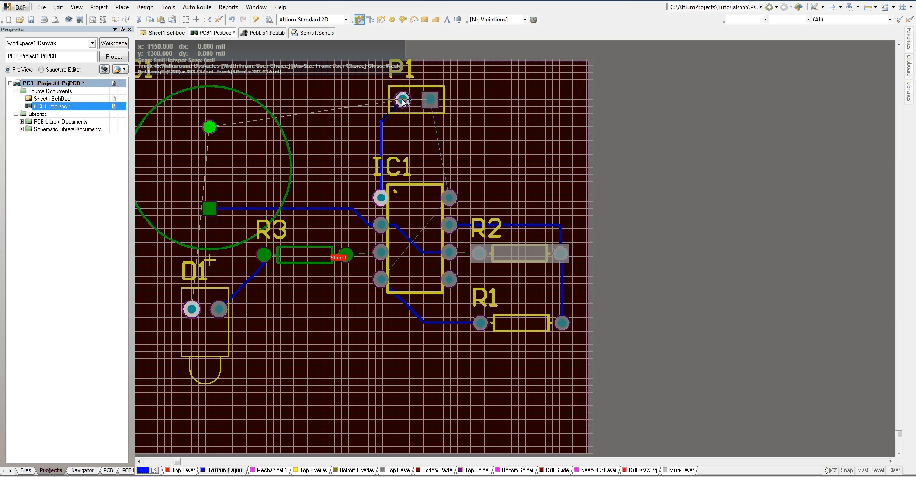
left_click(381, 121)
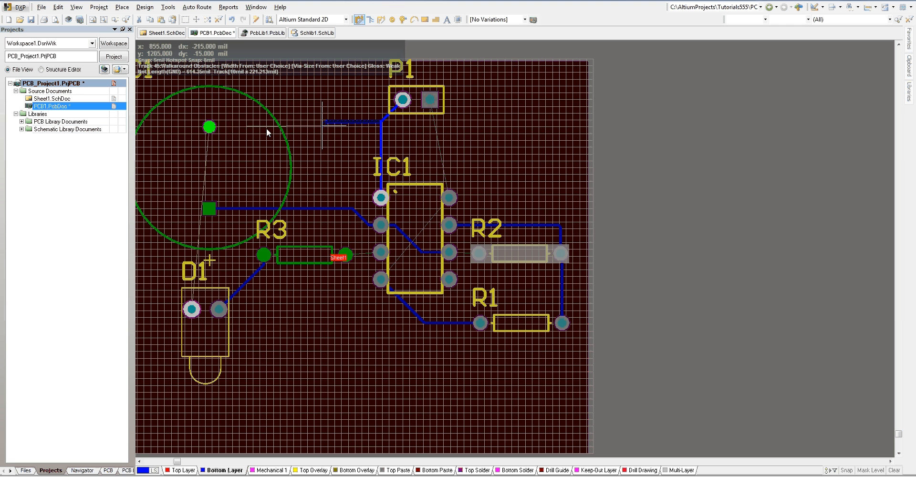
left_click(208, 128)
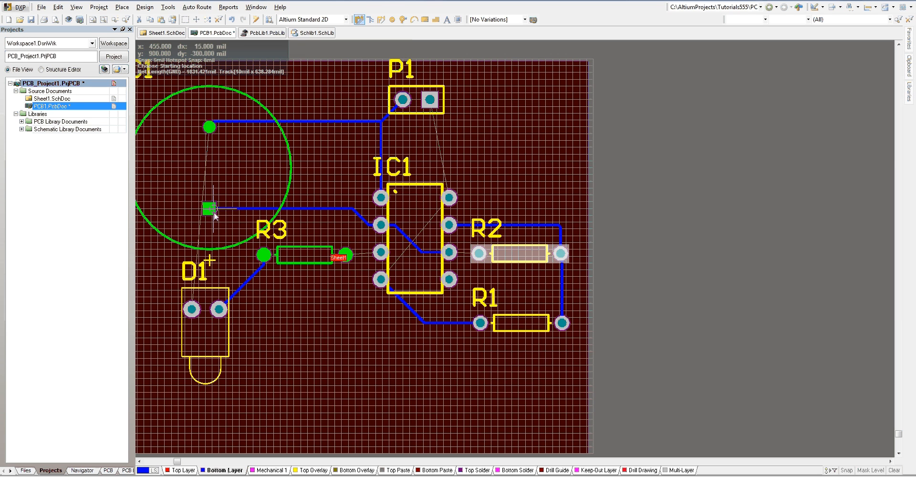
Route the GND track from D1's left pad around the left of C1's square pad to C1's round pad
left_click(192, 309)
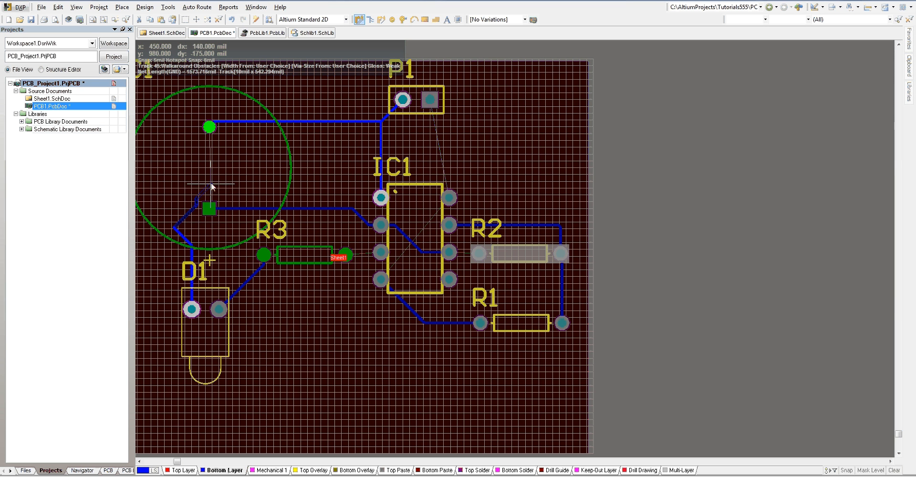
left_click(173, 145)
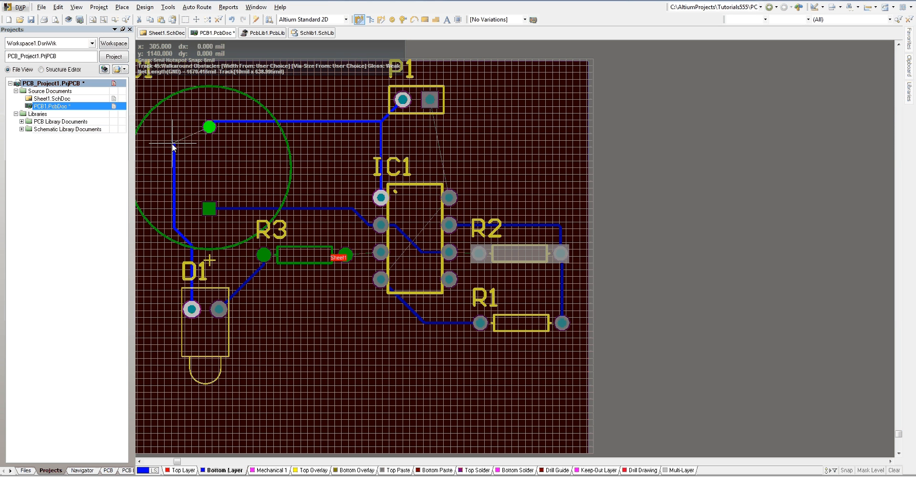
left_click(211, 127)
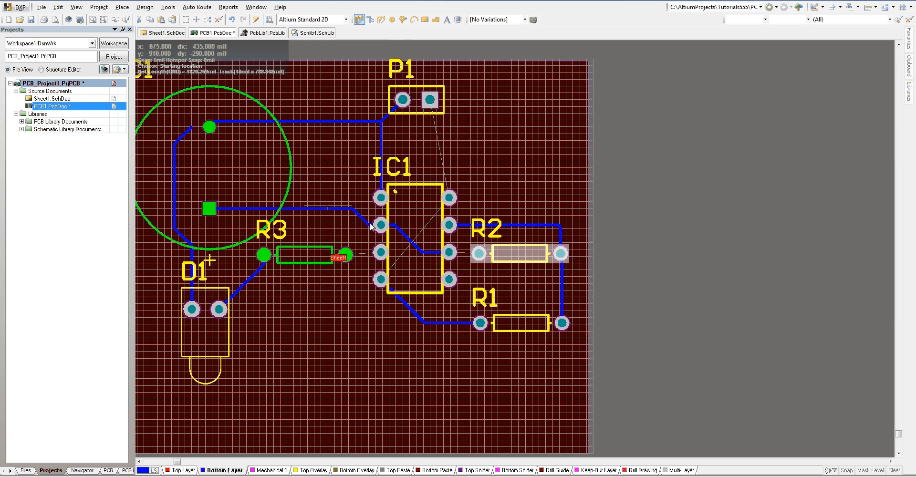
left_click(209, 127)
left_click(192, 129)
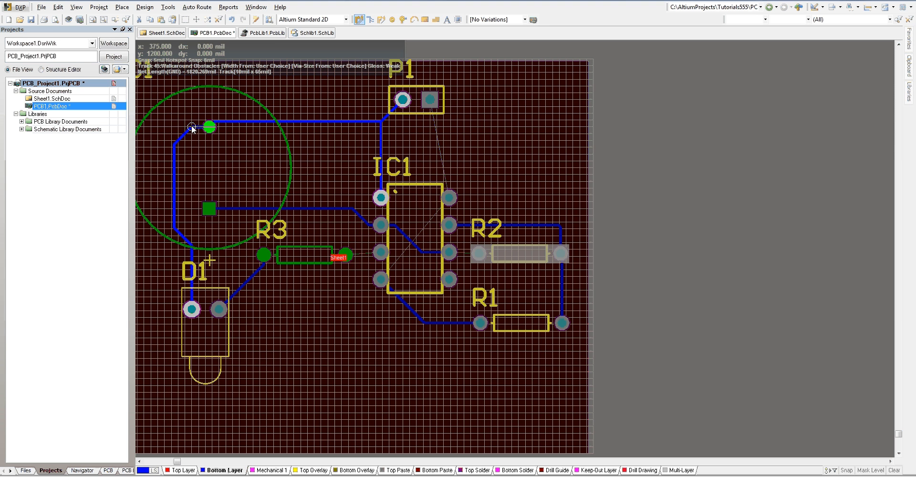
right_click(192, 129)
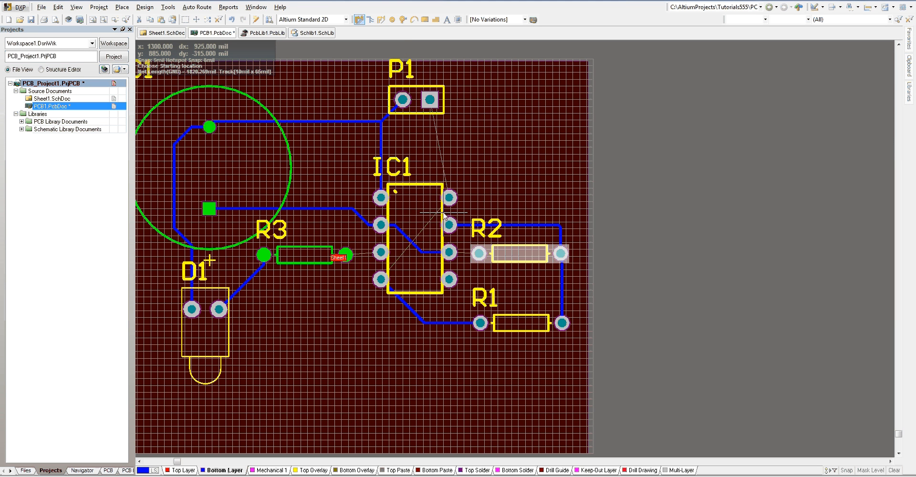
Route VCC9 tracks from pin 8 of IC1 to P1's square pad and around the outside of R2 and R1 to pad 1 of R1
left_click(448, 197)
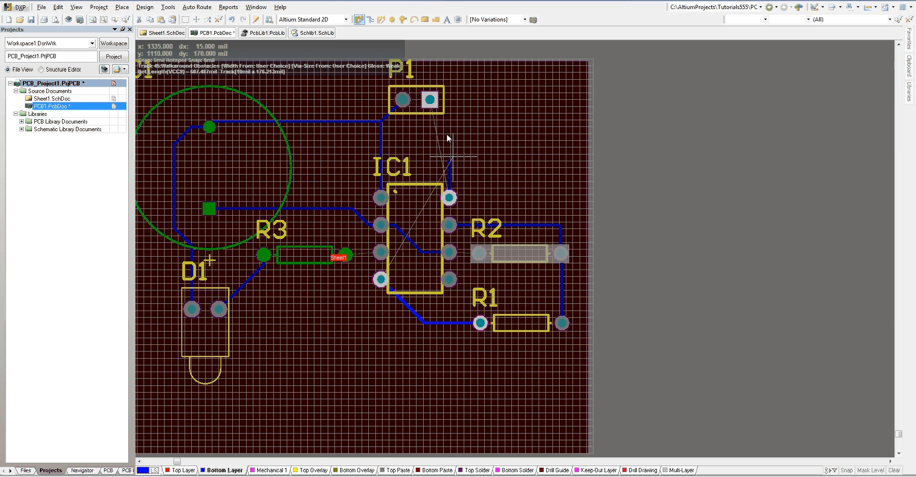
left_click(430, 101)
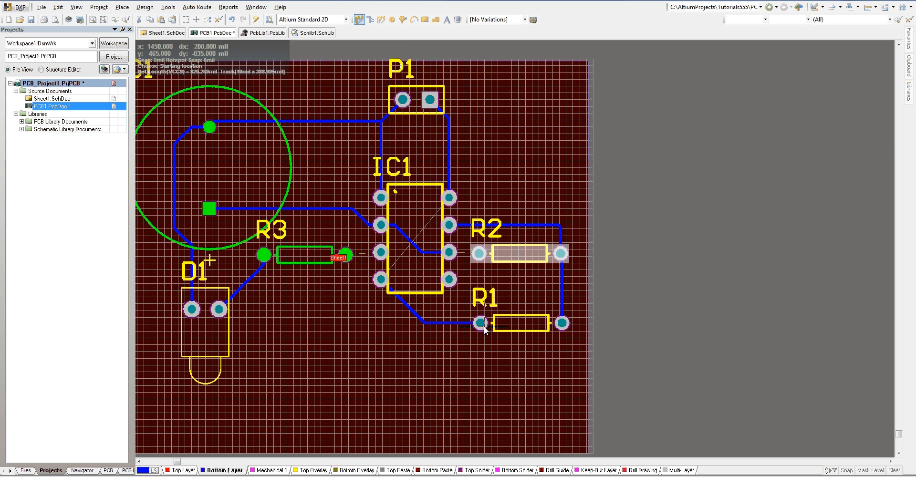
left_click(449, 197)
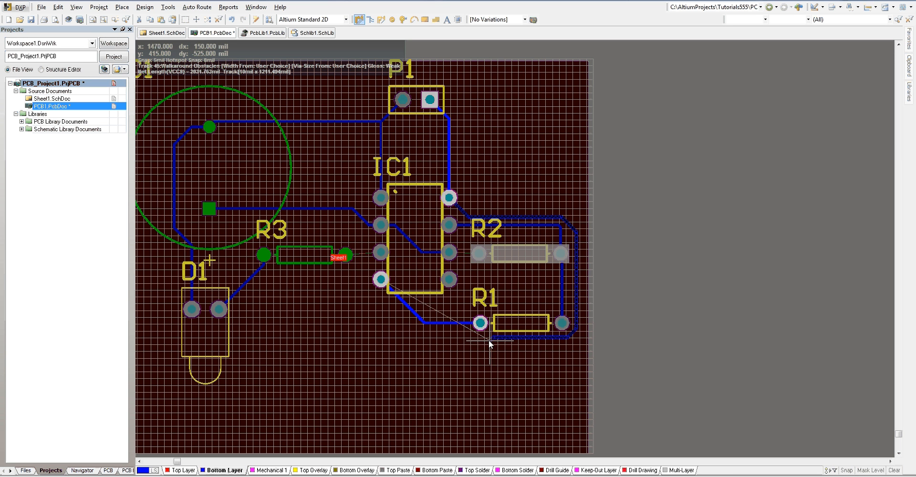
left_click(486, 336)
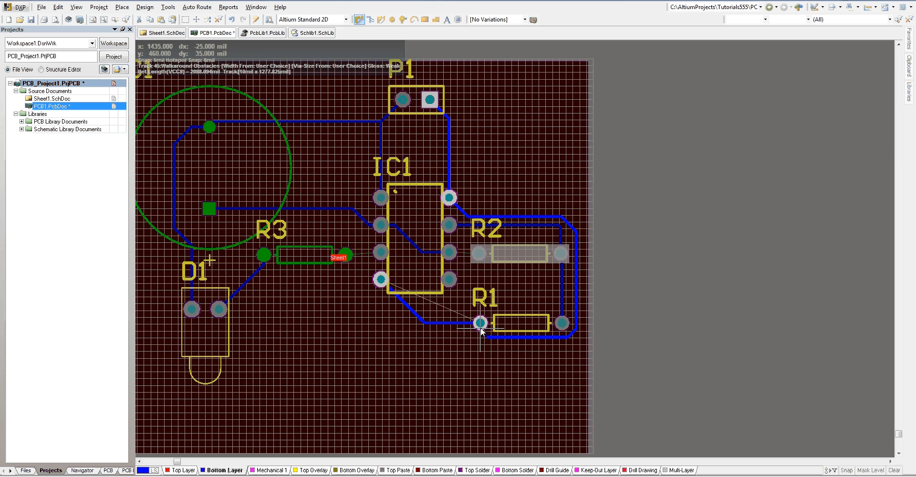
left_click(480, 323)
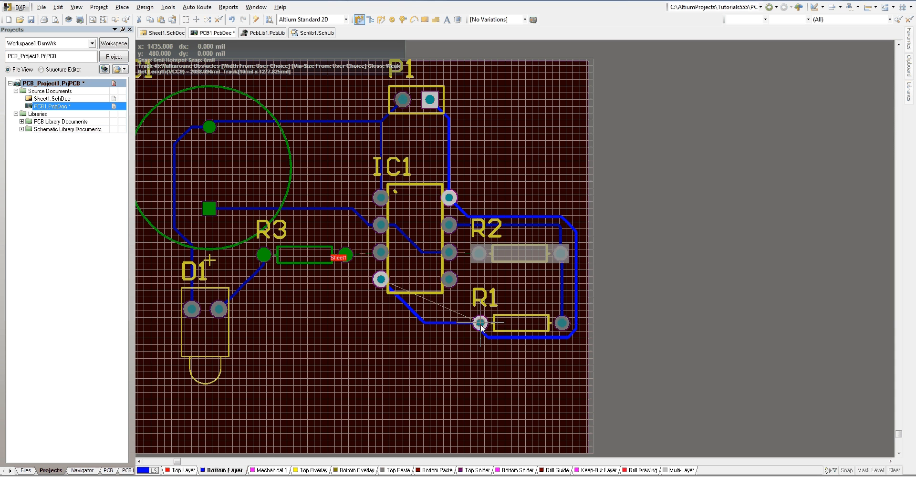
Route a Bottom Layer track from R3's right pad to the third pin on IC1's left side
right_click(480, 324)
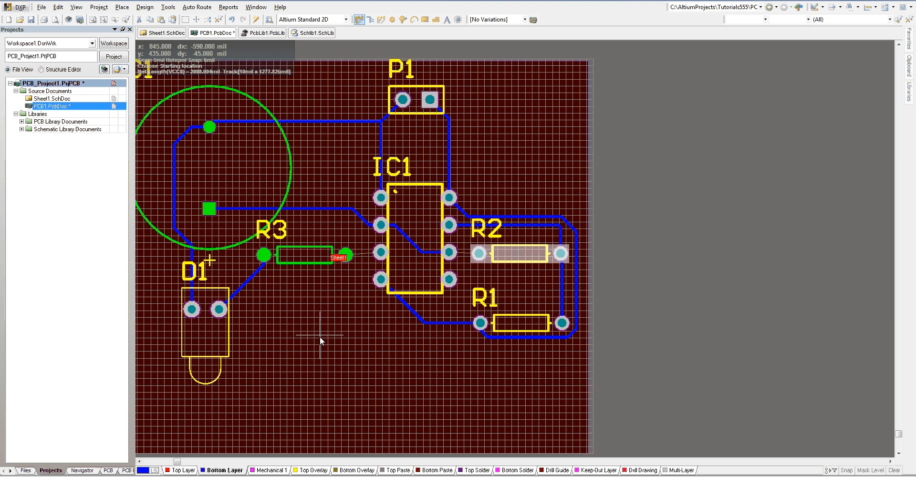
right_click(300, 325)
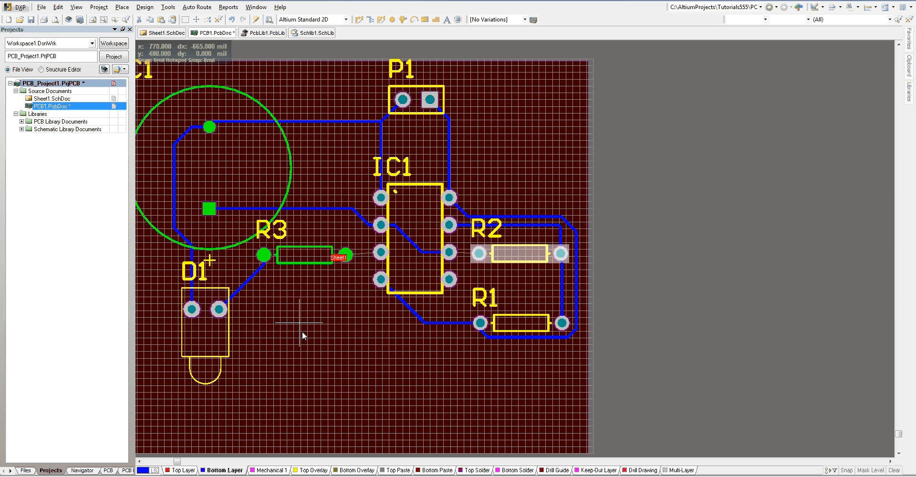
scroll(285, 303, "down", 1, "ctrl")
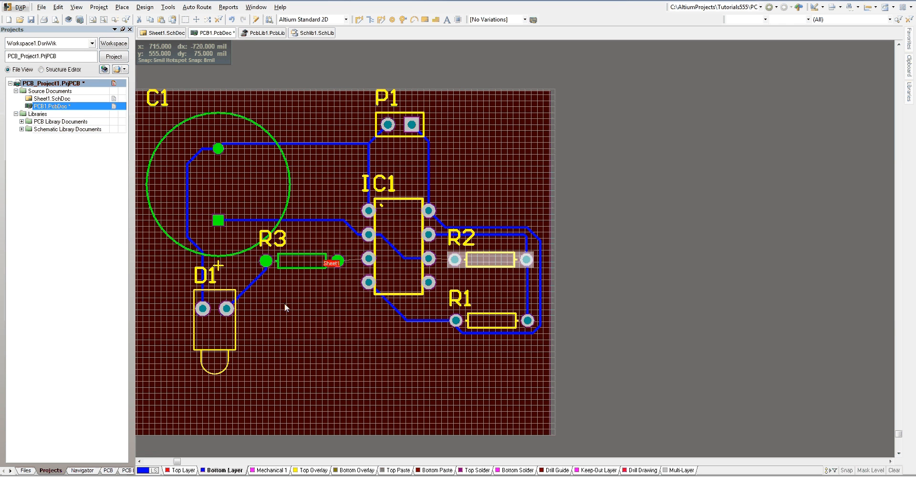
left_click(139, 461)
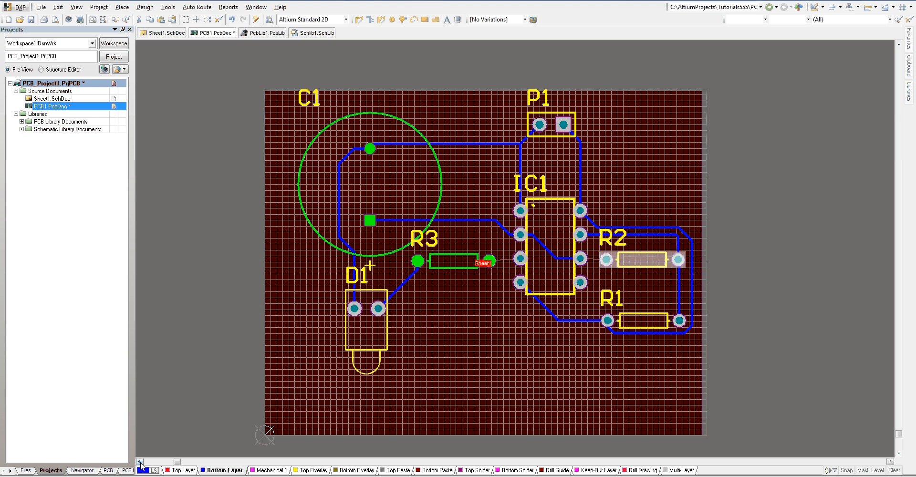
left_click(358, 20)
left_click(491, 260)
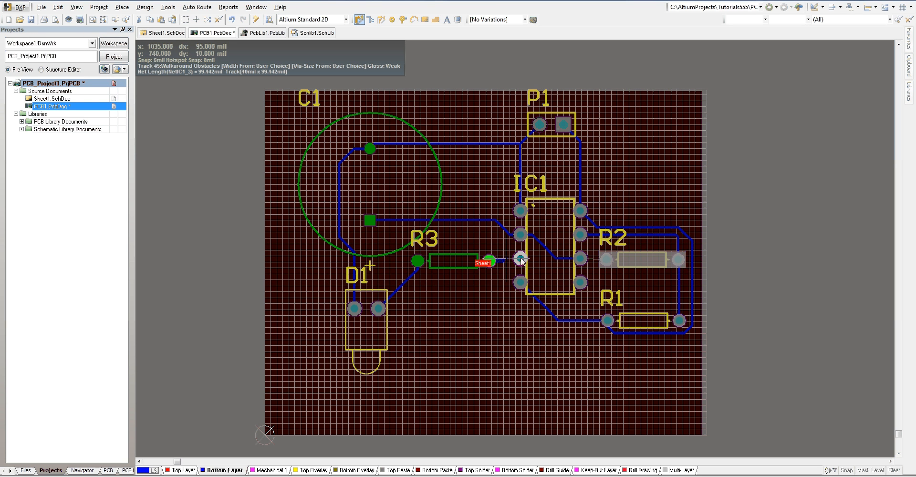
left_click(521, 260)
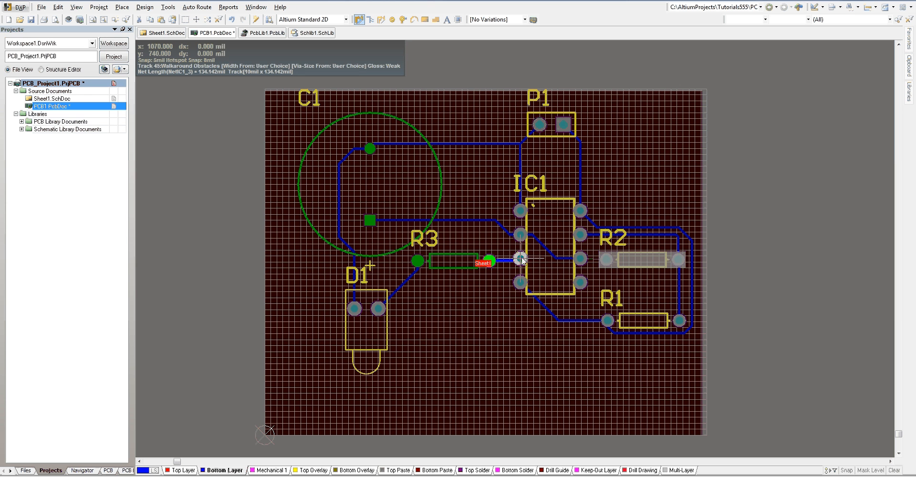
right_click(521, 260)
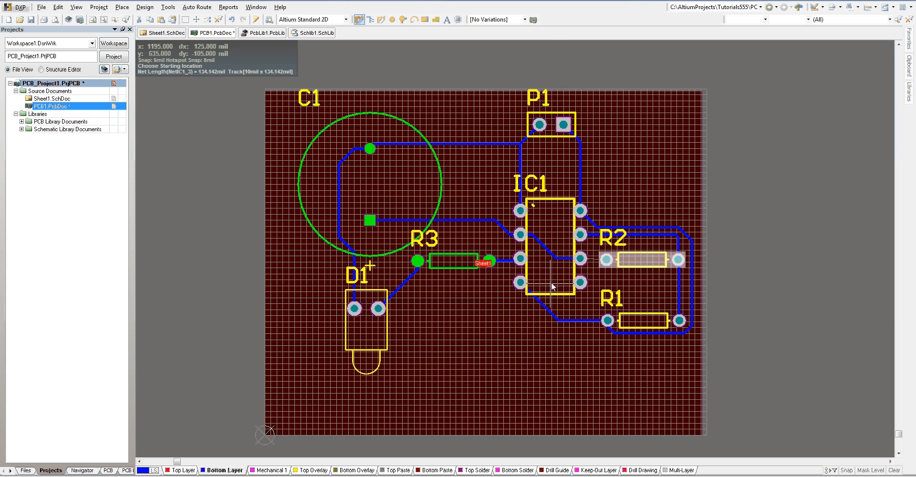
Route a Bottom Layer track from the third pin on IC1's right side to R2's left pad and end routing
scroll(603, 274, "up", 1, "ctrl")
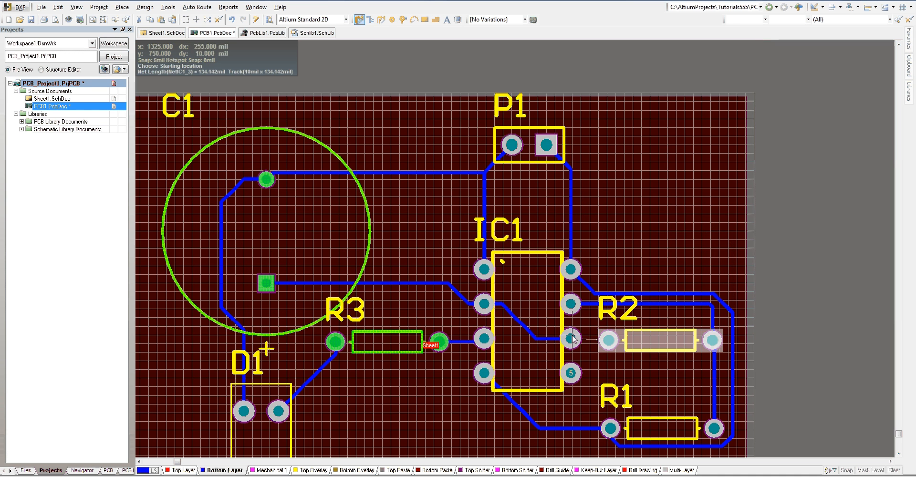
left_click(571, 339)
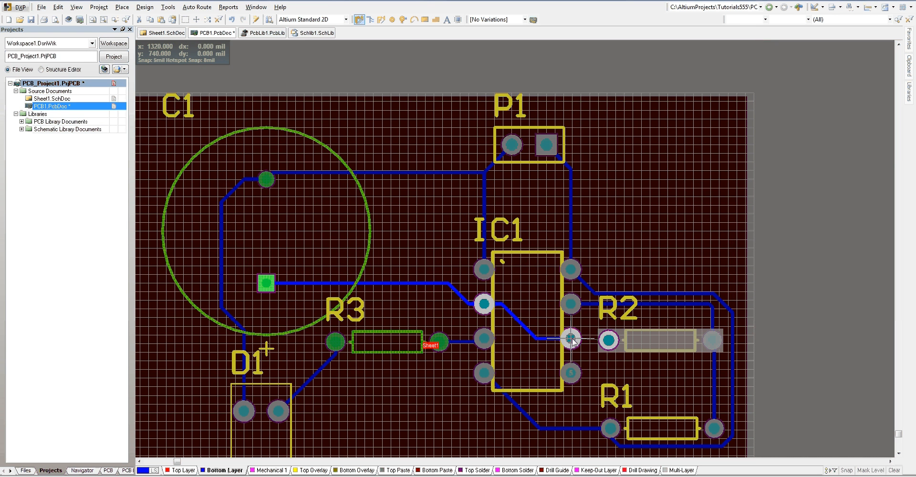
left_click(609, 341)
right_click(609, 344)
scroll(579, 337, "down", 3)
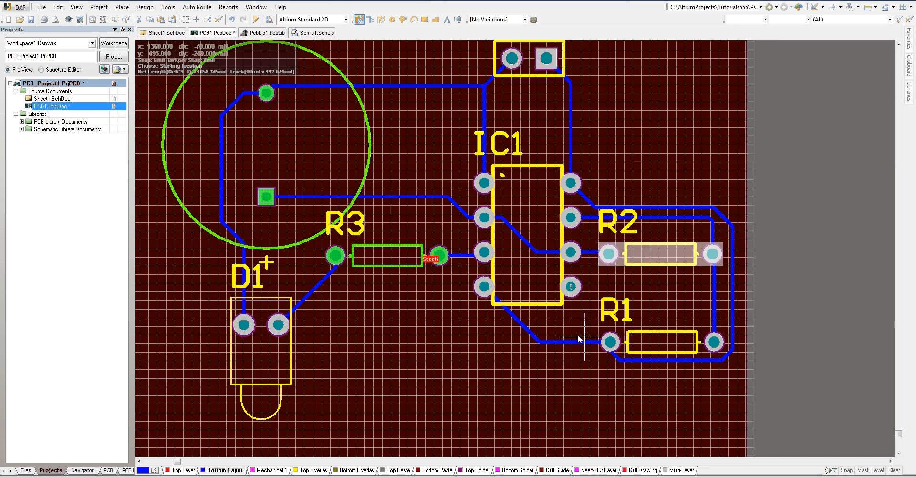
scroll(486, 70, "down", 1)
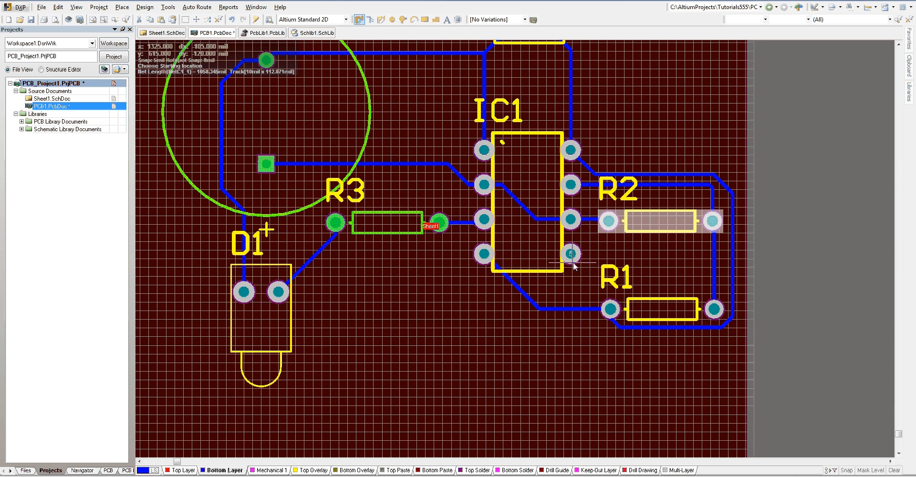
right_click(517, 260)
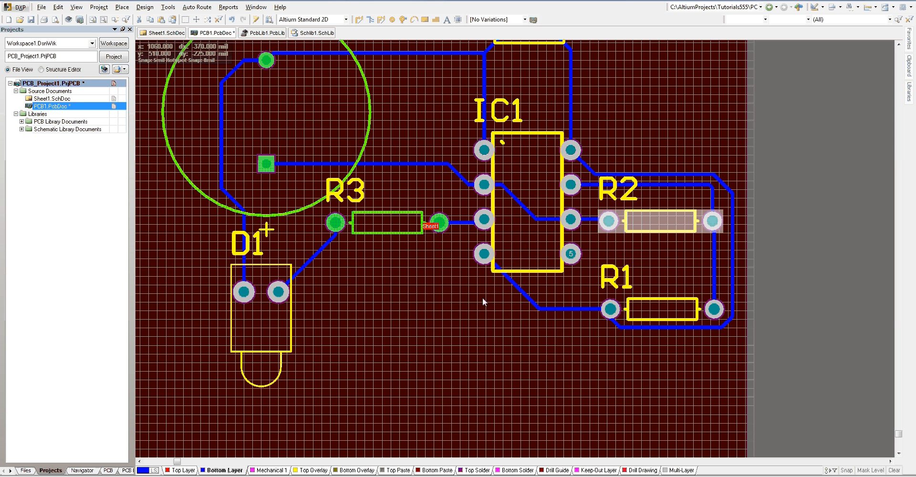
scroll(482, 297, "up", 2)
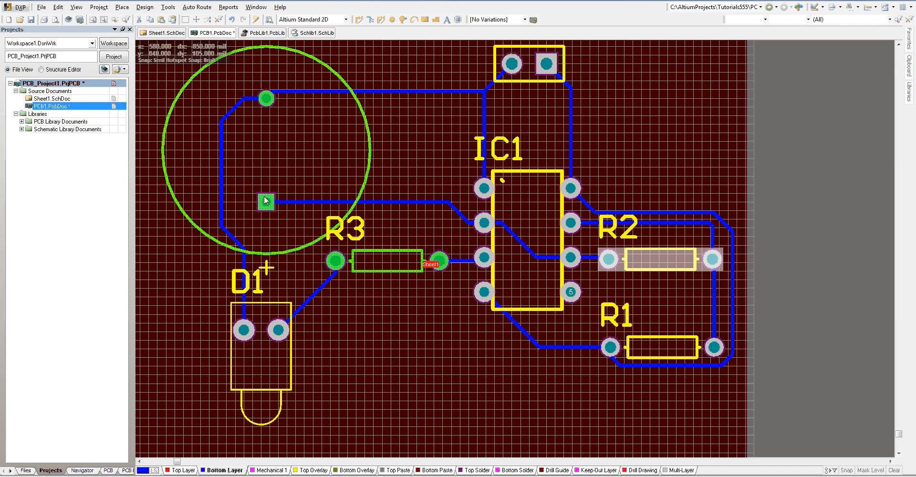
Start a Gerber Files fabrication output for the board and set its number format to 2:3
left_click(41, 8)
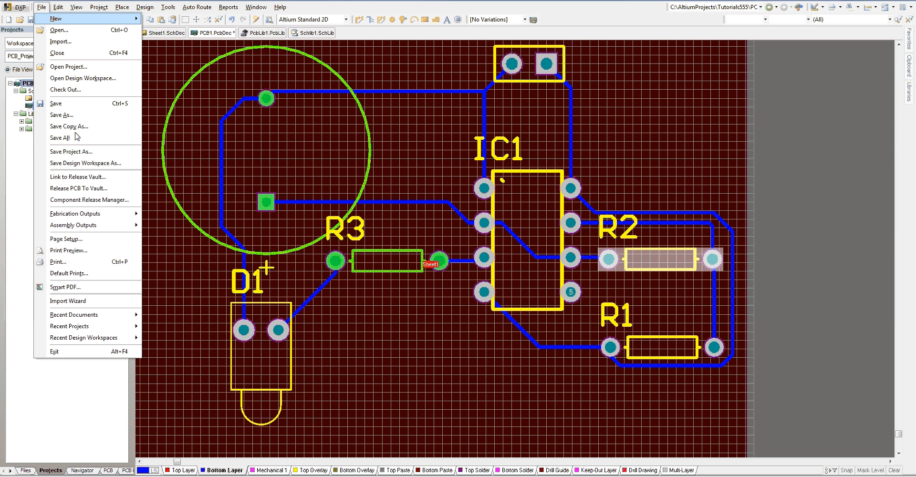
mouse_move(138, 214)
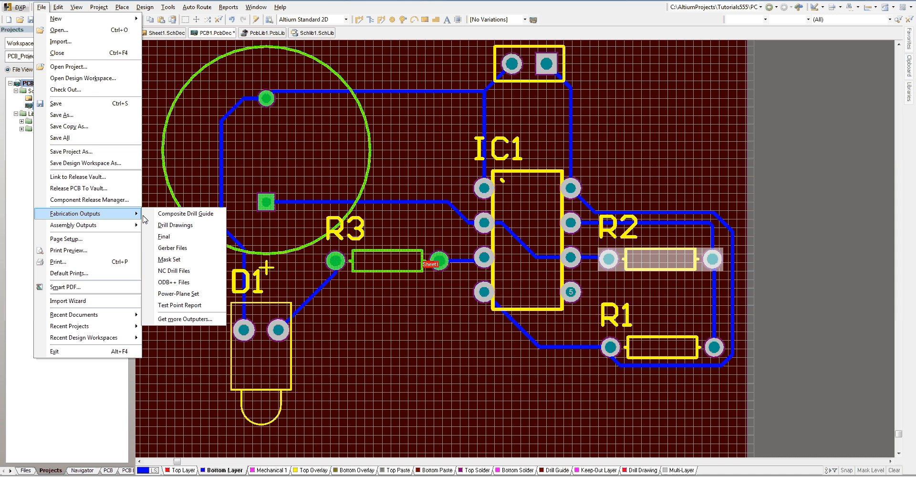
left_click(176, 249)
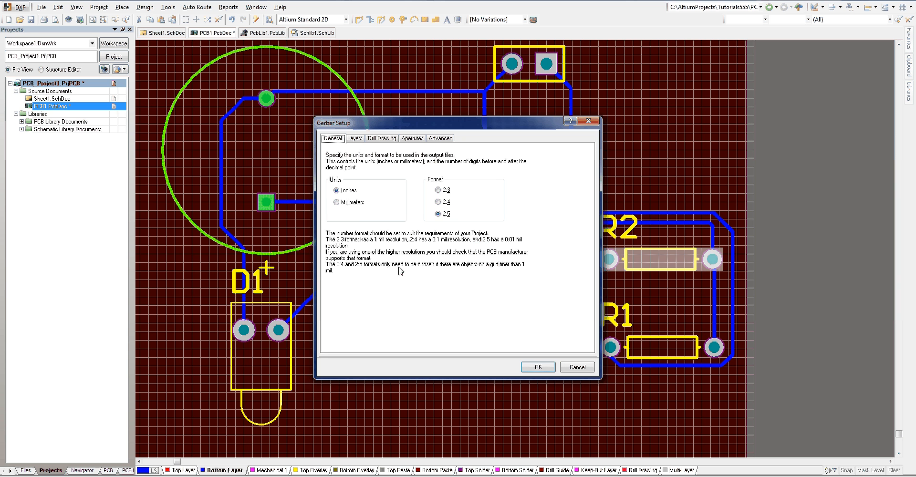
left_click(438, 190)
Select Bottom Layer, Bottom Solder and Bottom Paste as the layers to plot, and generate the Gerber files
left_click(355, 138)
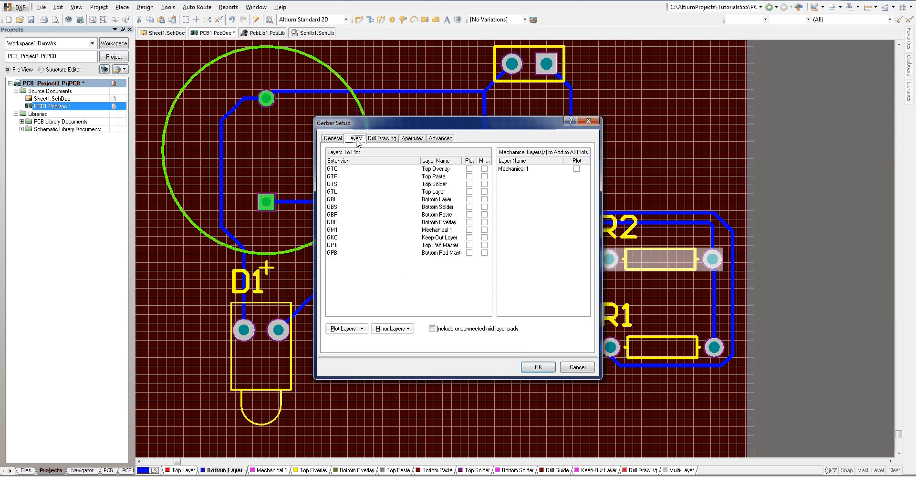
left_click(470, 199)
left_click(469, 199)
left_click(470, 207)
left_click(469, 214)
left_click(526, 366)
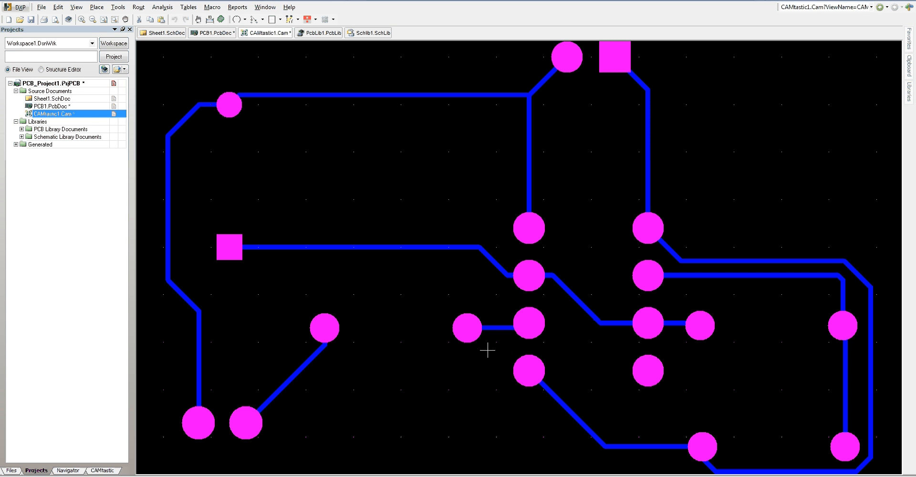
Examine the generated Gerber files PCB1.GBL, PCB1.GBP and PCB1.GBS from the project's CAMtastic documents
mouse_move(456, 259)
right_mouse_down()
mouse_move(456, 267)
mouse_move(448, 227)
mouse_move(451, 248)
right_mouse_up()
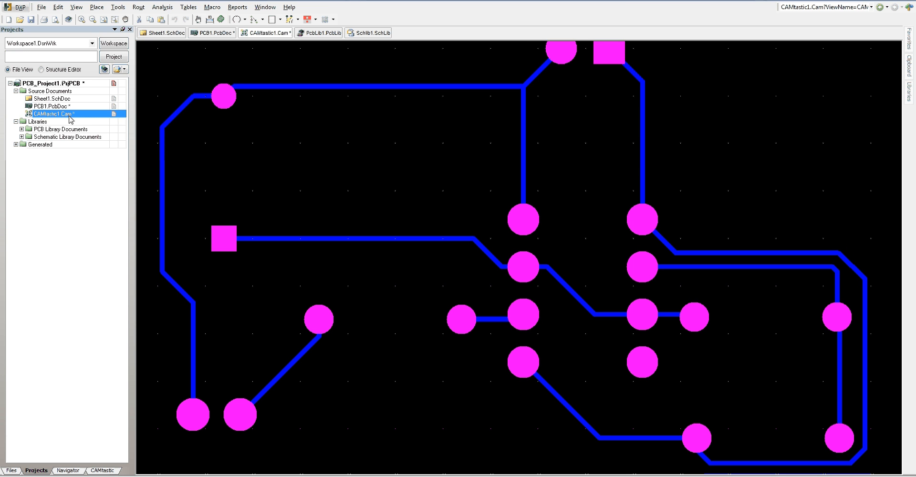
left_click(16, 145)
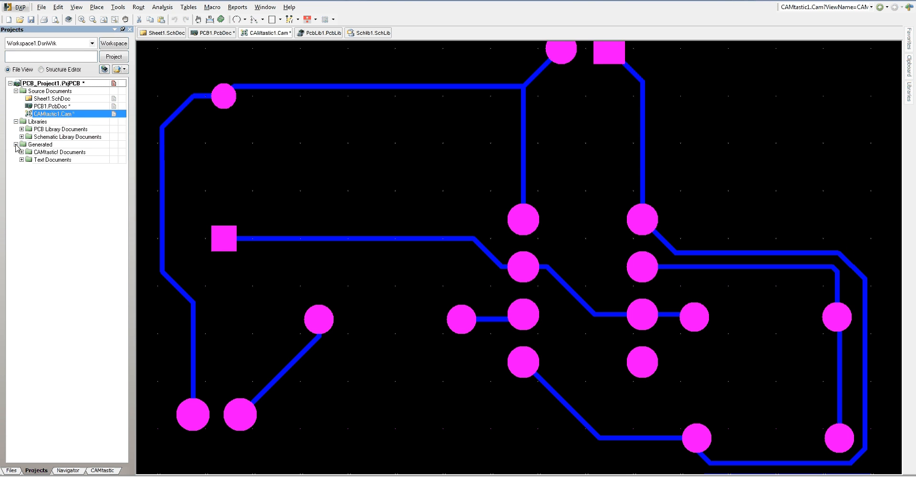
left_click(22, 152)
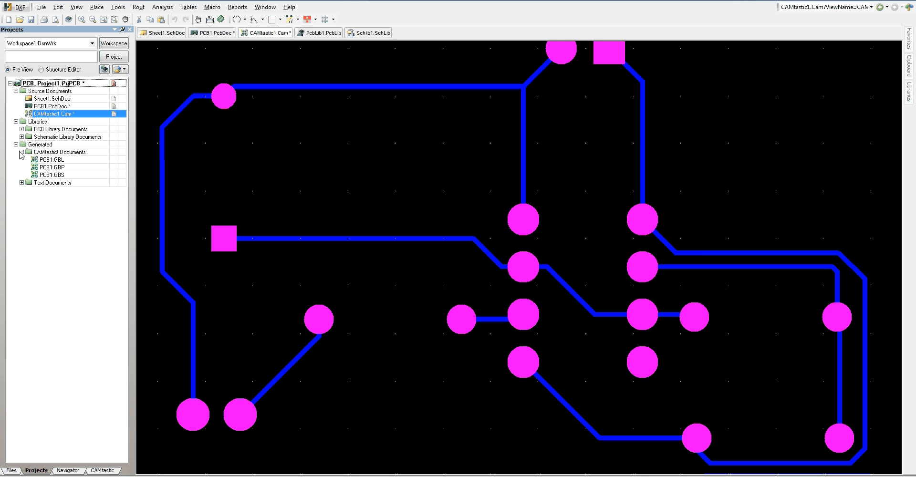
double_click(51, 160)
double_click(53, 166)
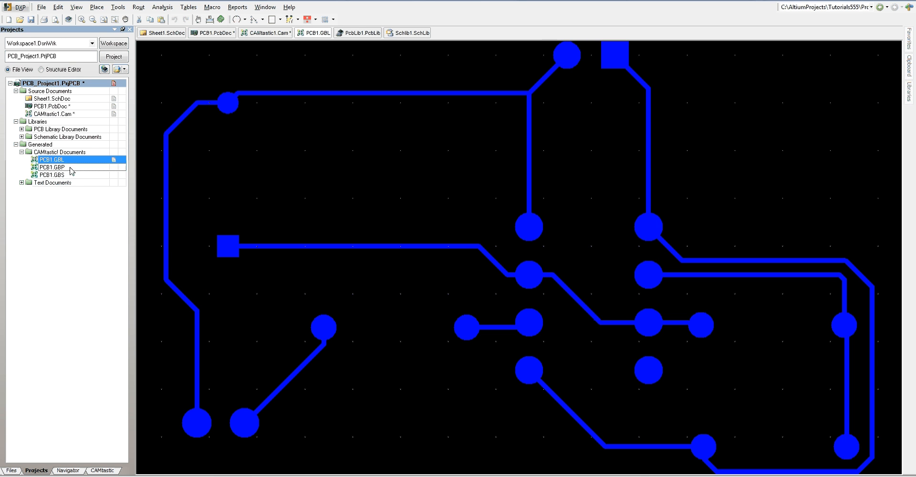
double_click(71, 175)
double_click(76, 159)
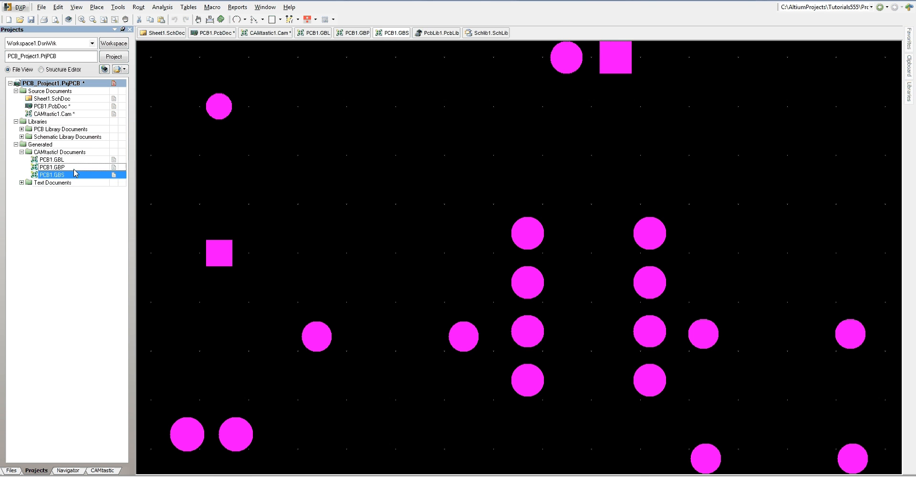
double_click(78, 176)
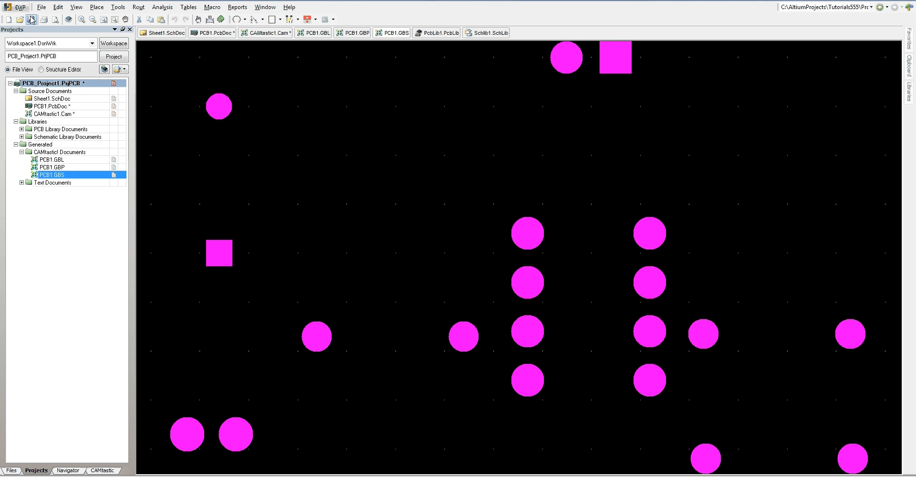
left_click(41, 7)
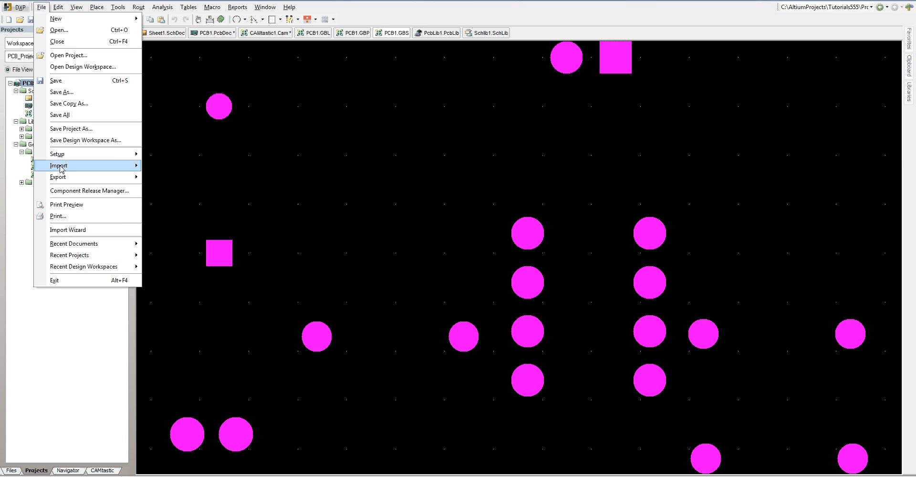
mouse_move(122, 166)
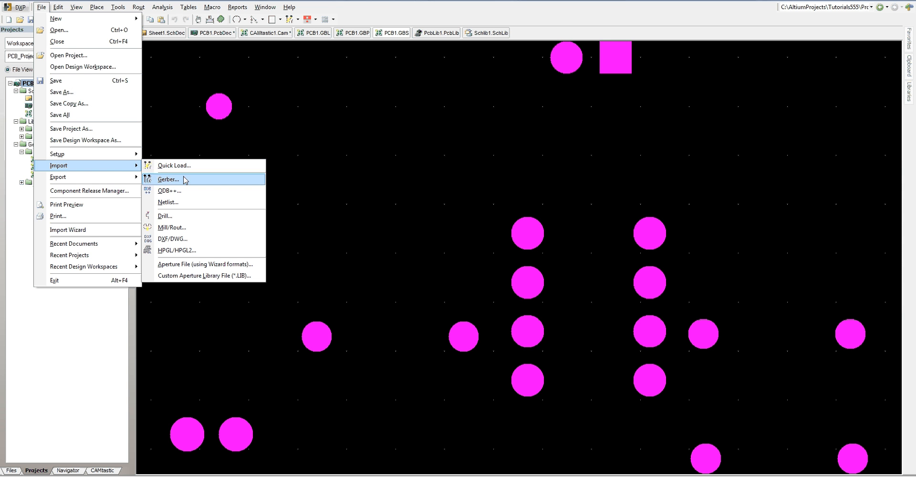
left_click(186, 216)
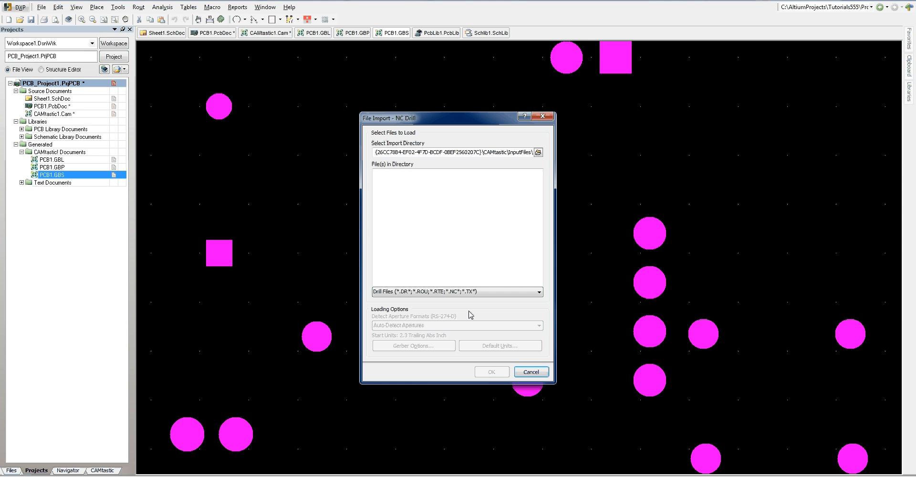
left_click(484, 292)
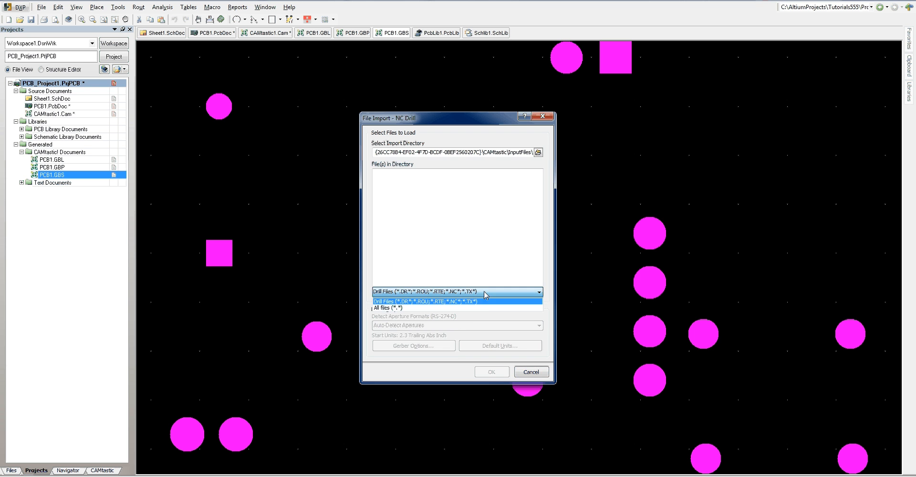
left_click(484, 292)
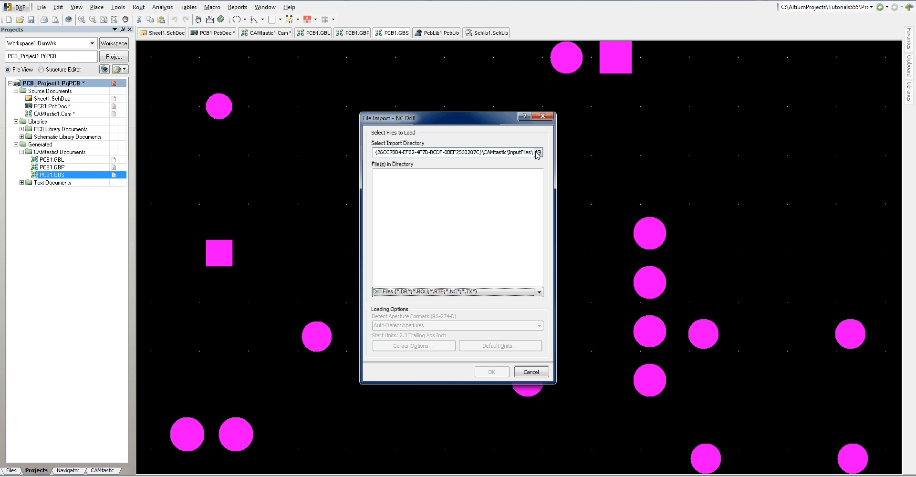
left_click(545, 117)
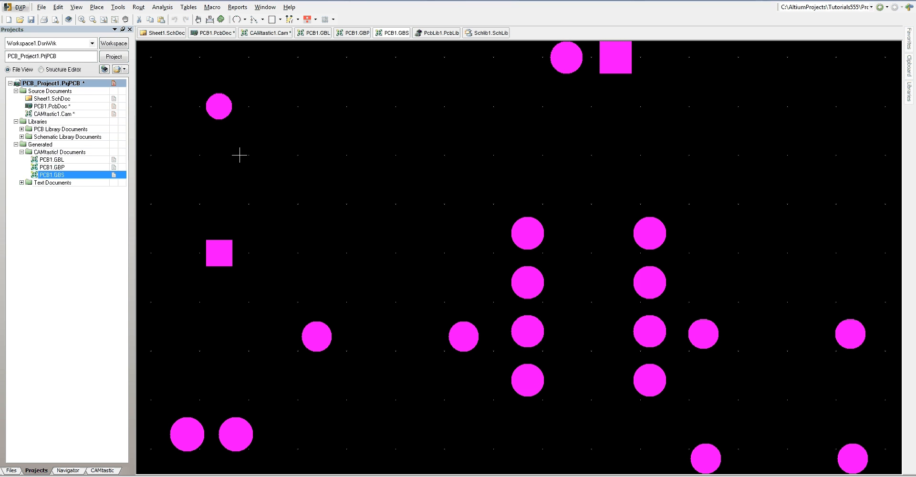
left_click(42, 7)
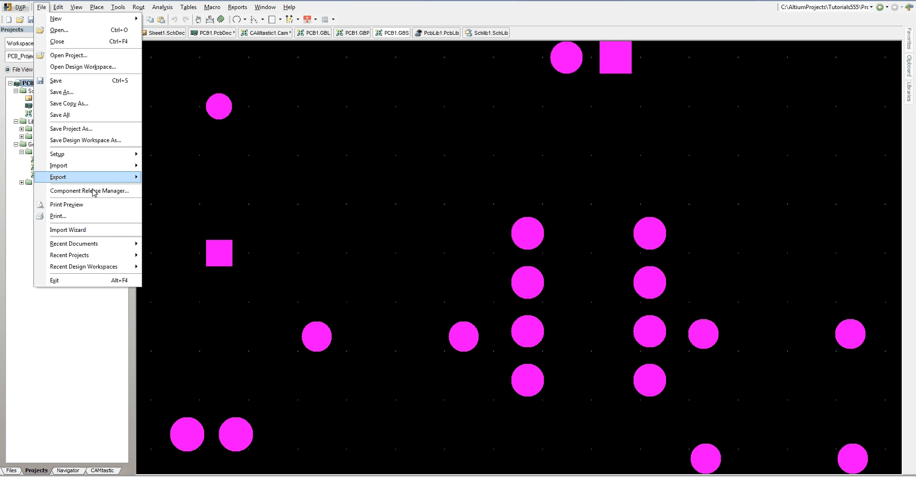
mouse_move(97, 168)
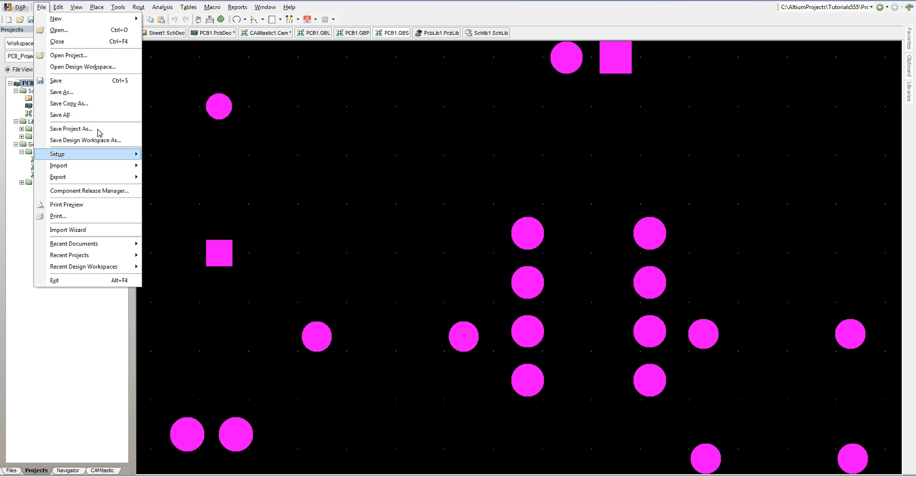
left_click(13, 183)
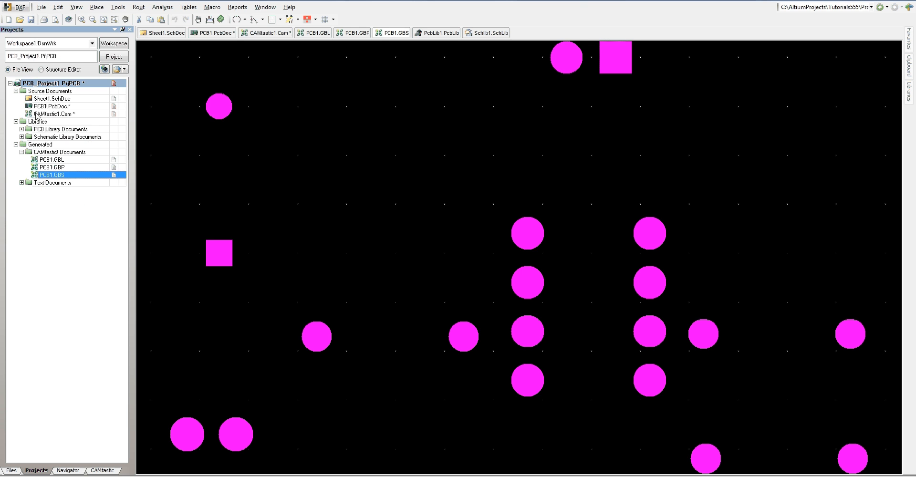
Return to the PCB1.PcbDoc board and preview its Drill Drawings fabrication output, closing the preview without printing
double_click(50, 106)
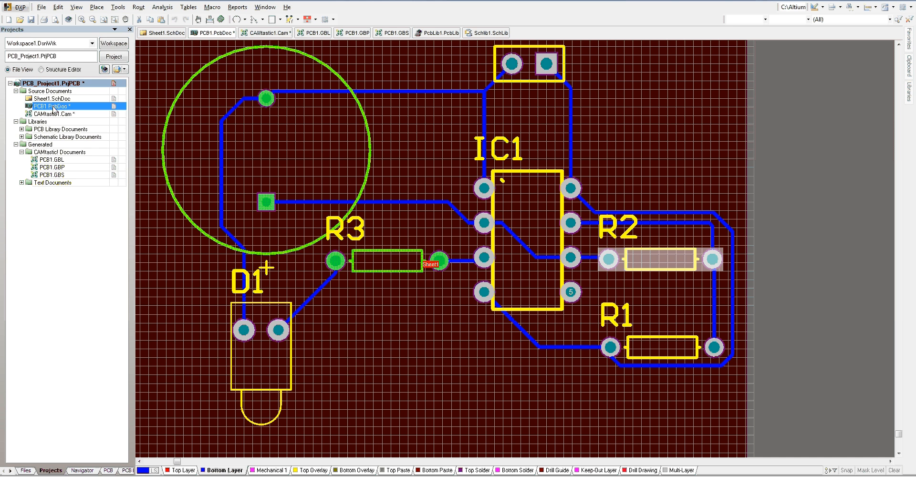
left_click(45, 10)
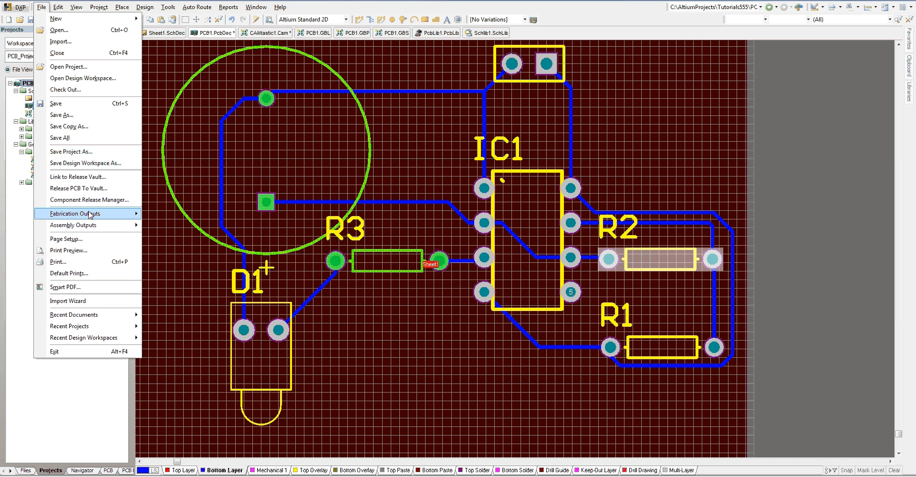
mouse_move(89, 215)
left_click(175, 225)
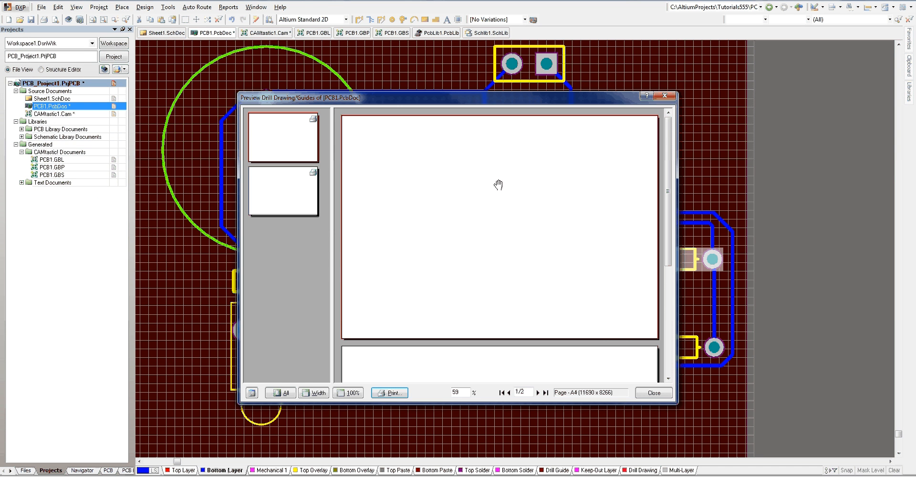
left_click(662, 97)
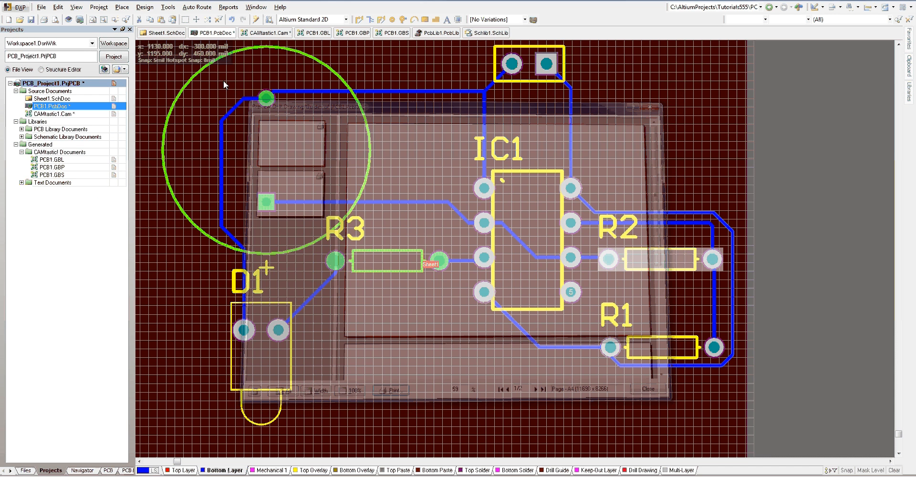
Generate the board's NC Drill Files output in inches with 2:5 format, and import the drill data with its preset units and hole size
left_click(42, 6)
mouse_move(80, 215)
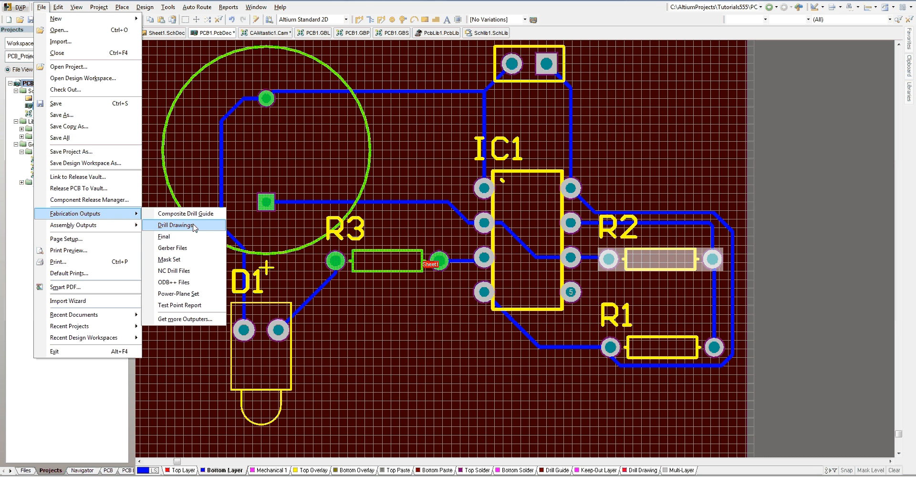
left_click(198, 271)
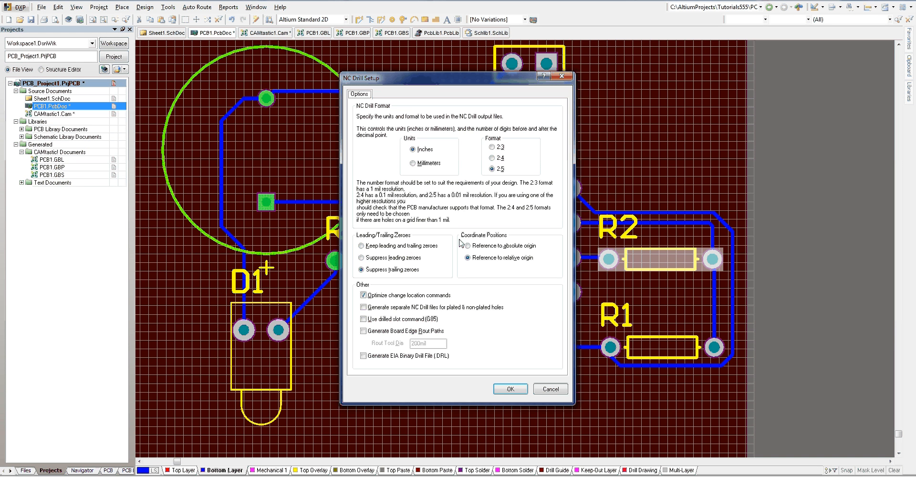
left_click(508, 388)
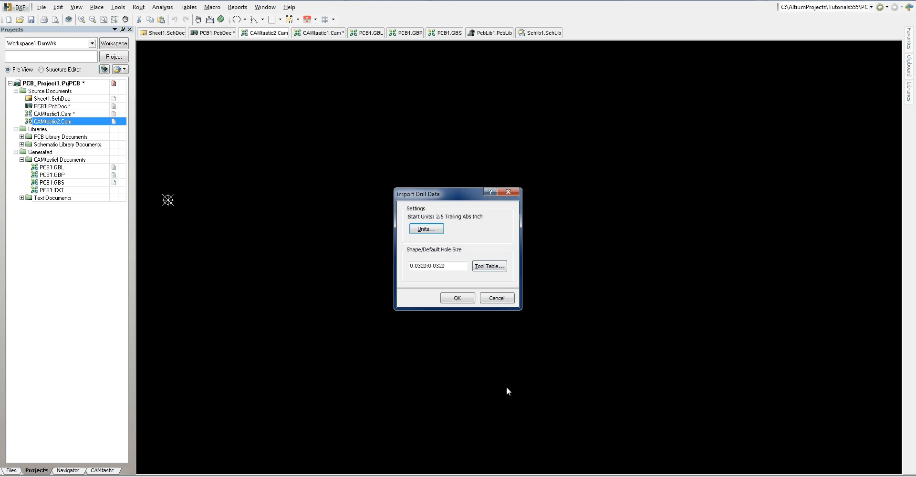
left_click(458, 297)
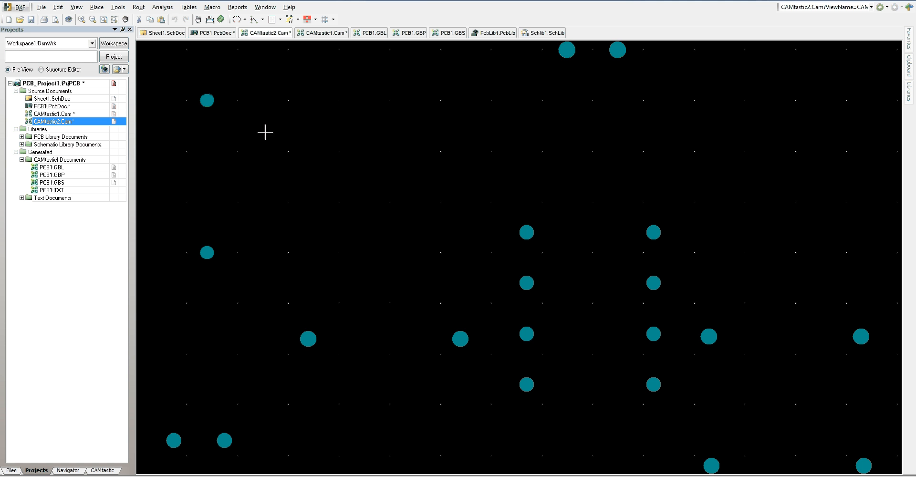
Examine the CAMtastic1.Cam and CAMtastic2.Cam documents and the generated Gerber files PCB1.GBL, PCB1.GBP and PCB1.GBS
left_click(63, 114)
left_click(68, 123)
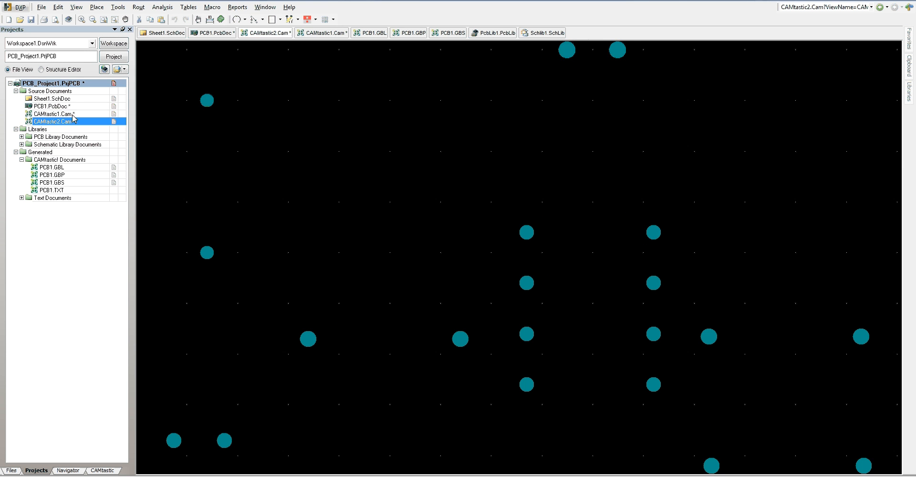
left_click(71, 115)
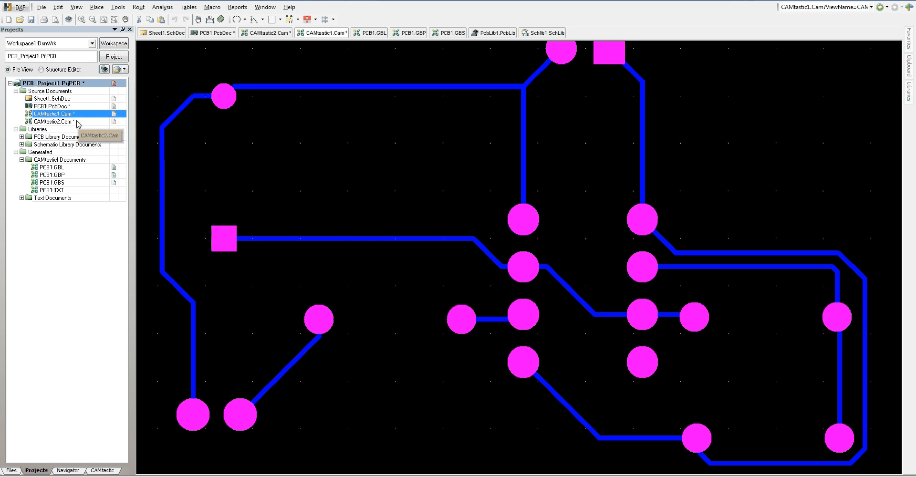
left_click(80, 122)
left_click(78, 166)
left_click(78, 176)
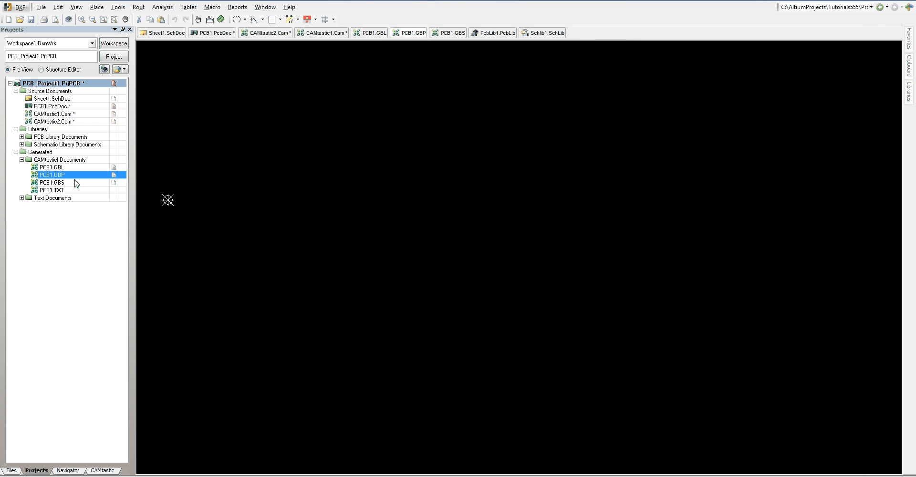
left_click(79, 183)
left_click(82, 167)
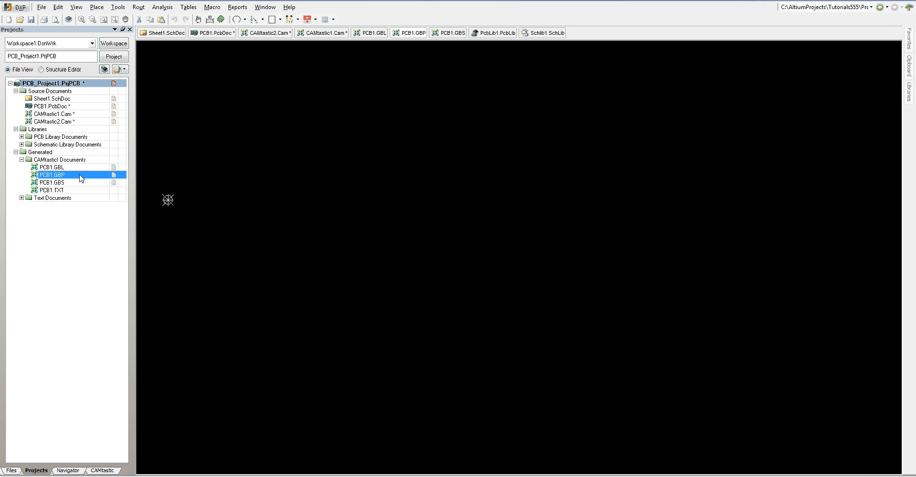